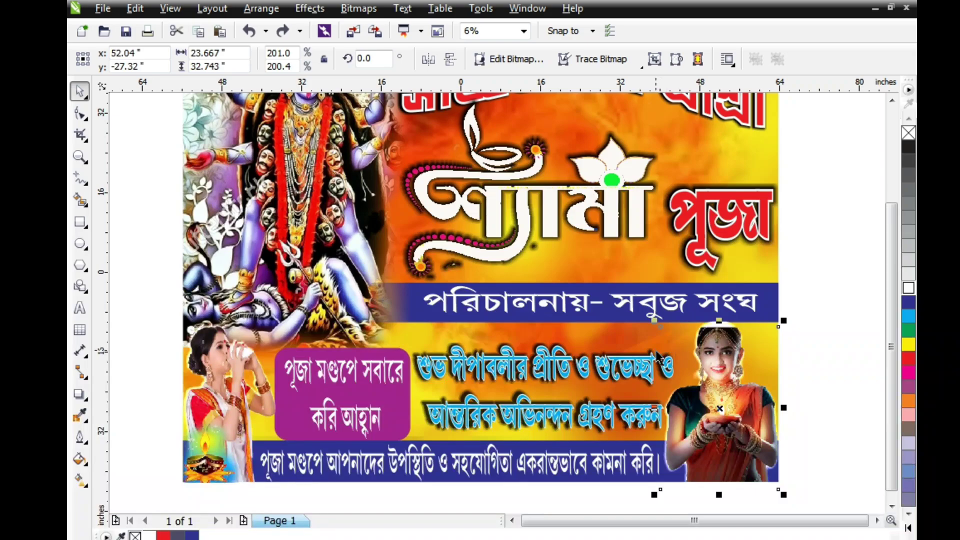
Zoom out and marquee-select the whole banner, from the top heading to the bottom blue bar
scroll(661, 355, down, 1)
scroll(660, 355, up, 1)
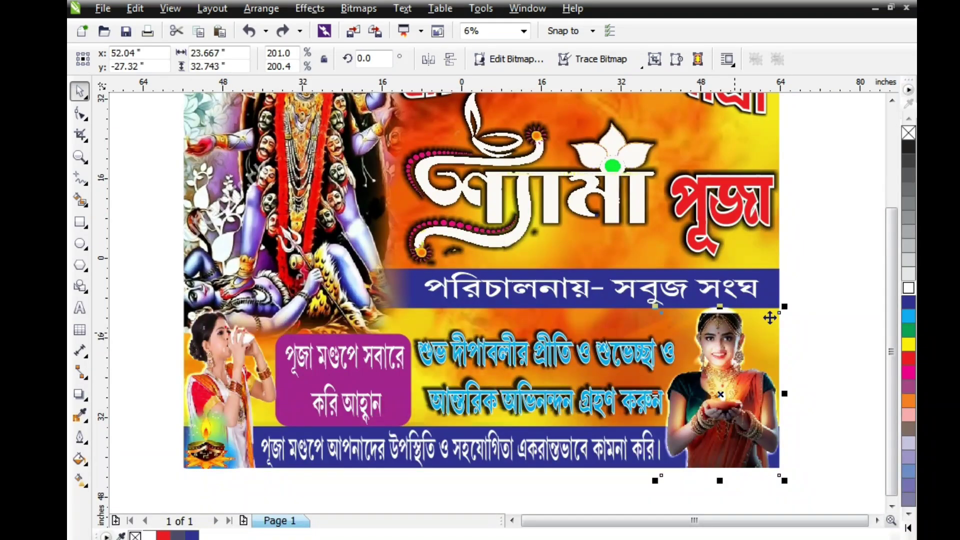
drag(892, 247, 893, 175)
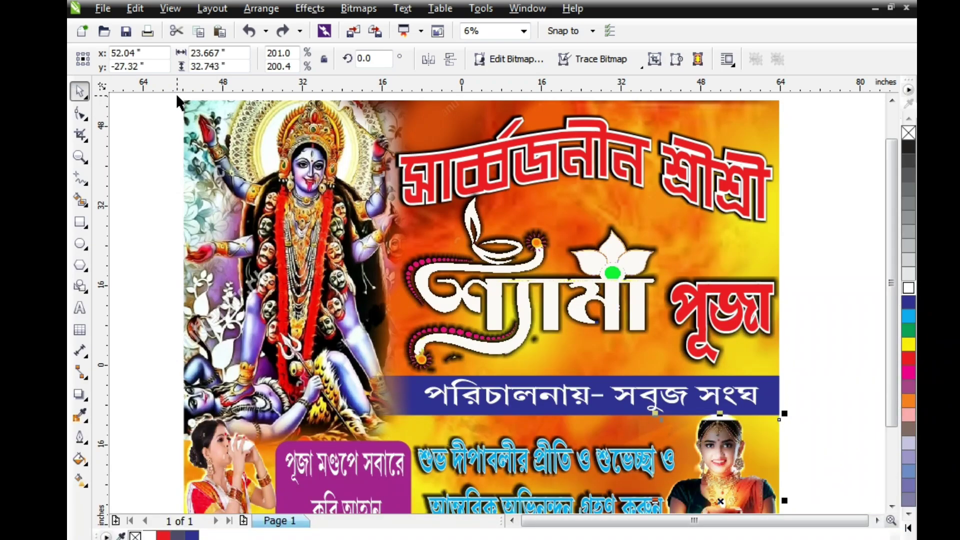
click(270, 188)
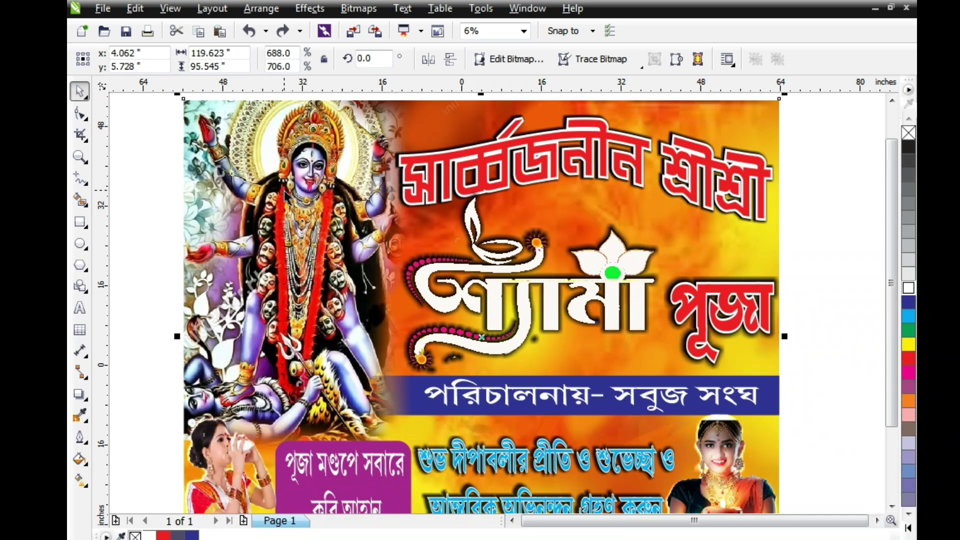
scroll(284, 192, down, 1)
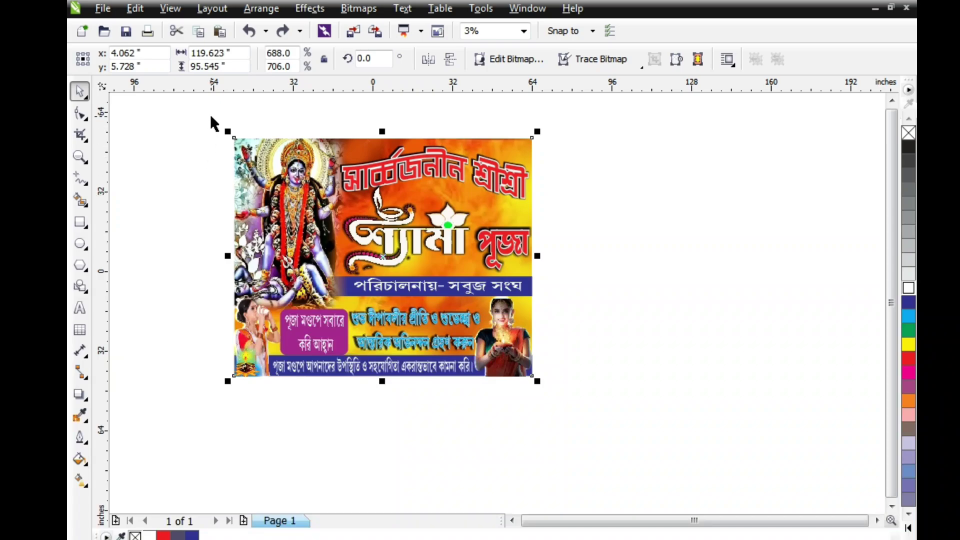
drag(211, 116, 533, 418)
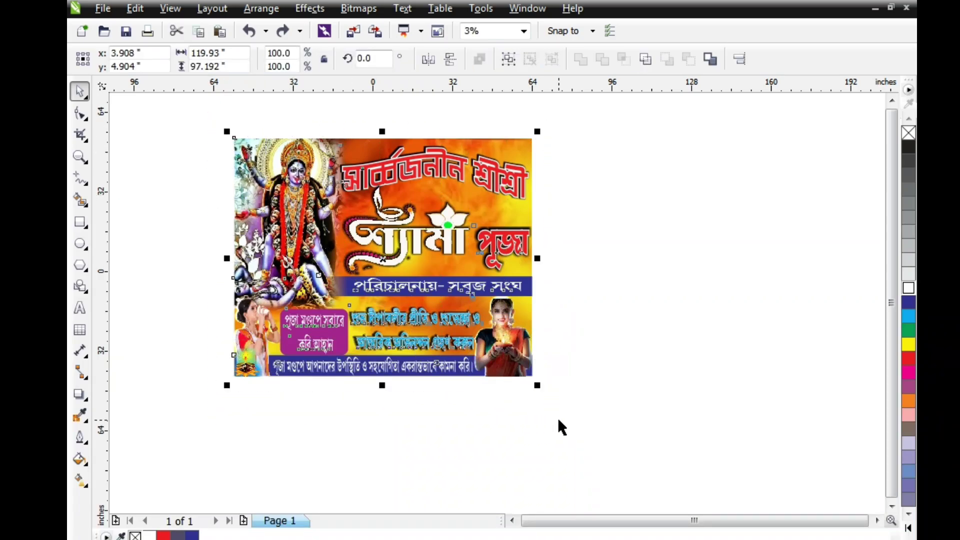
key(ctrl+g)
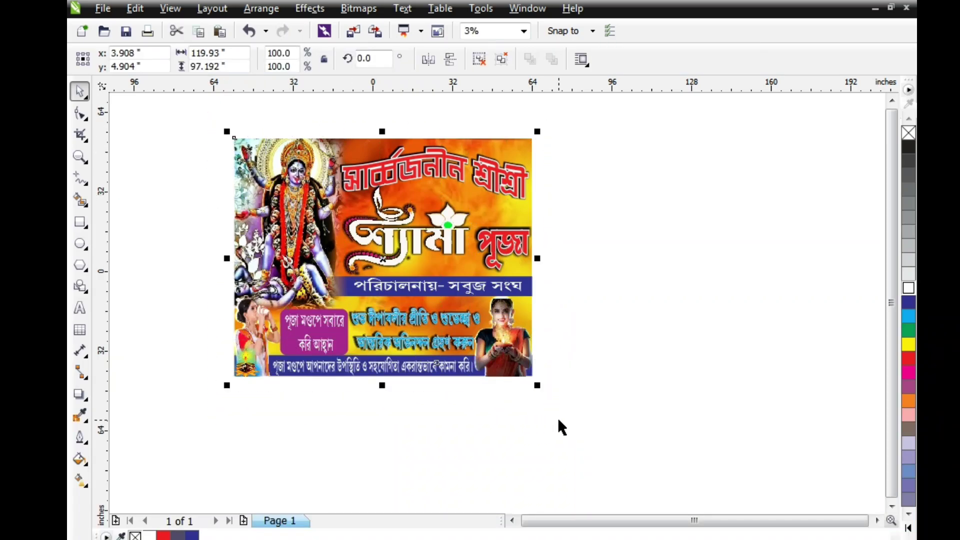
click(612, 365)
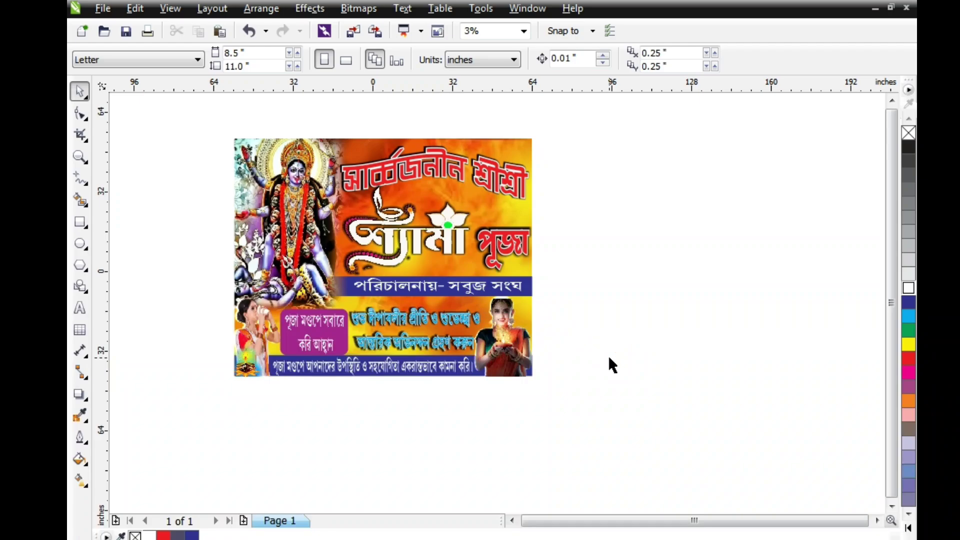
click(337, 265)
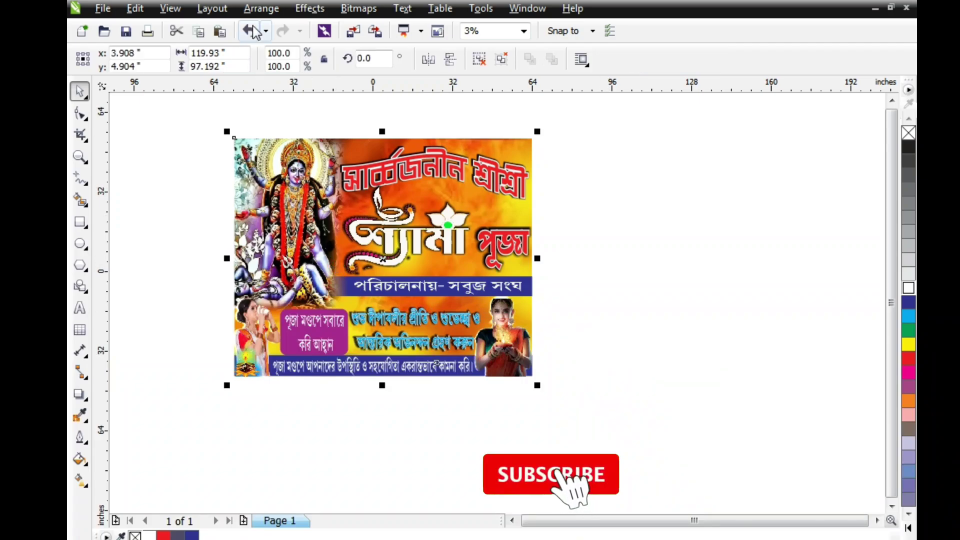
click(261, 9)
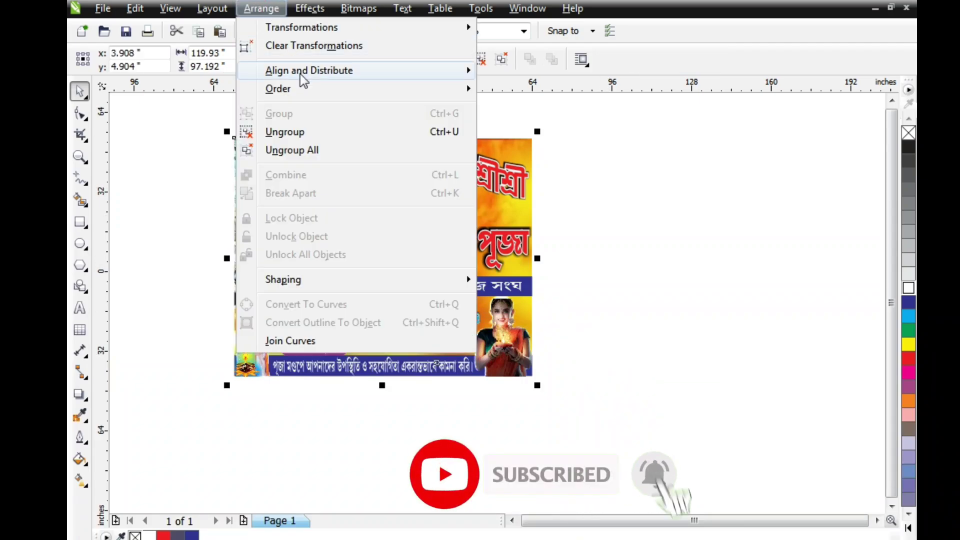
click(309, 150)
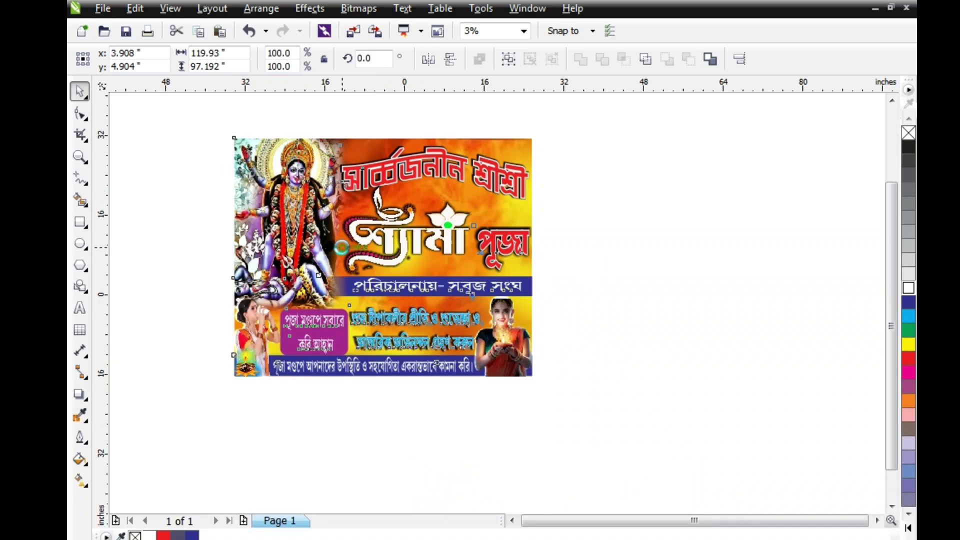
scroll(343, 247, up, 3)
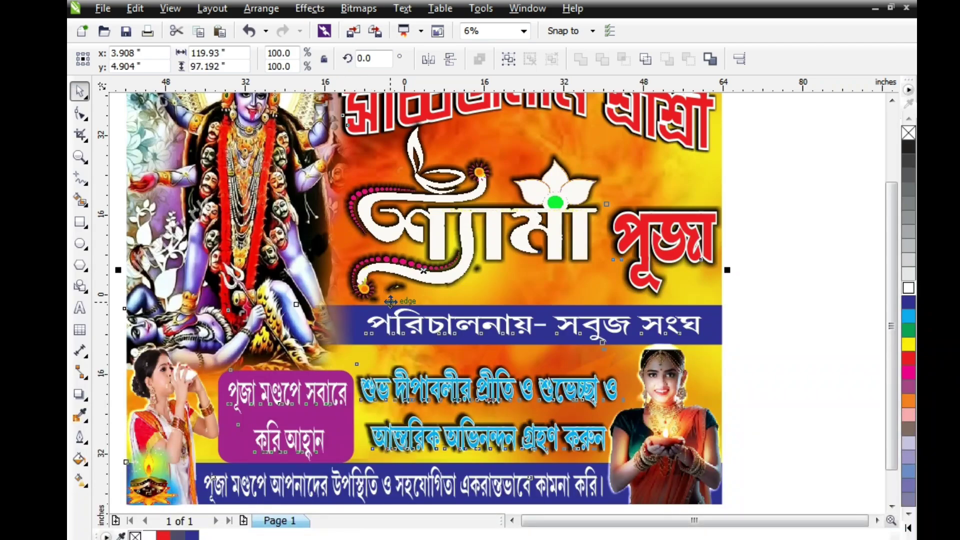
scroll(389, 301, down, 3)
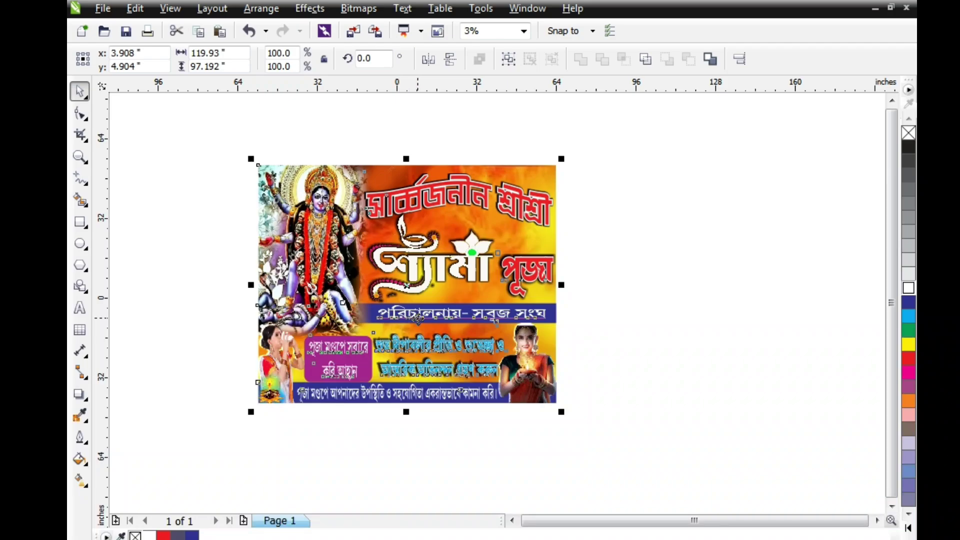
scroll(397, 326, up, 3)
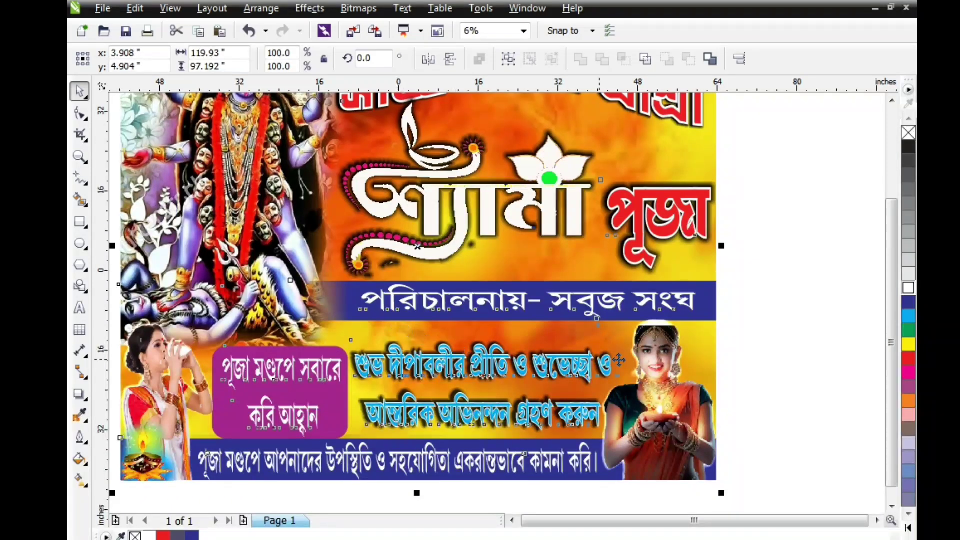
drag(890, 264, 893, 153)
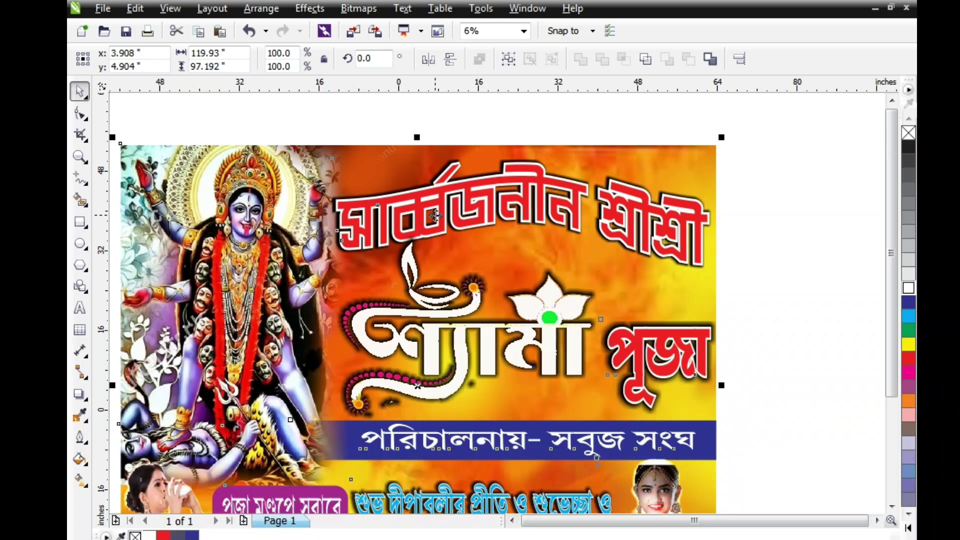
click(429, 205)
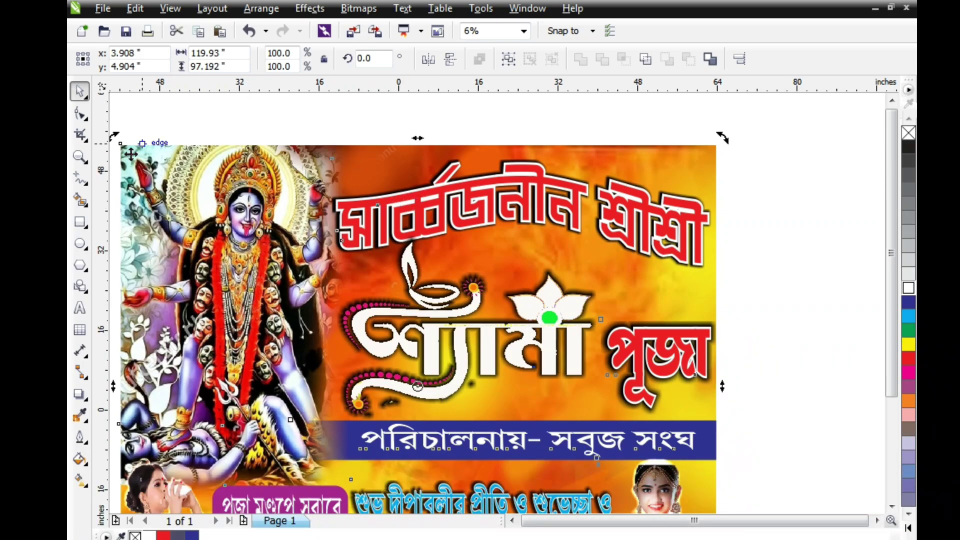
click(262, 9)
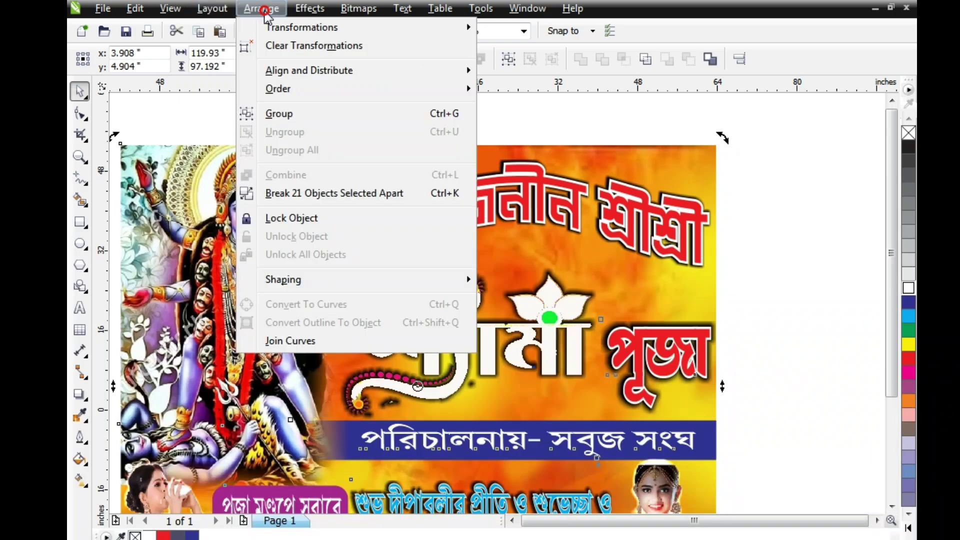
click(560, 120)
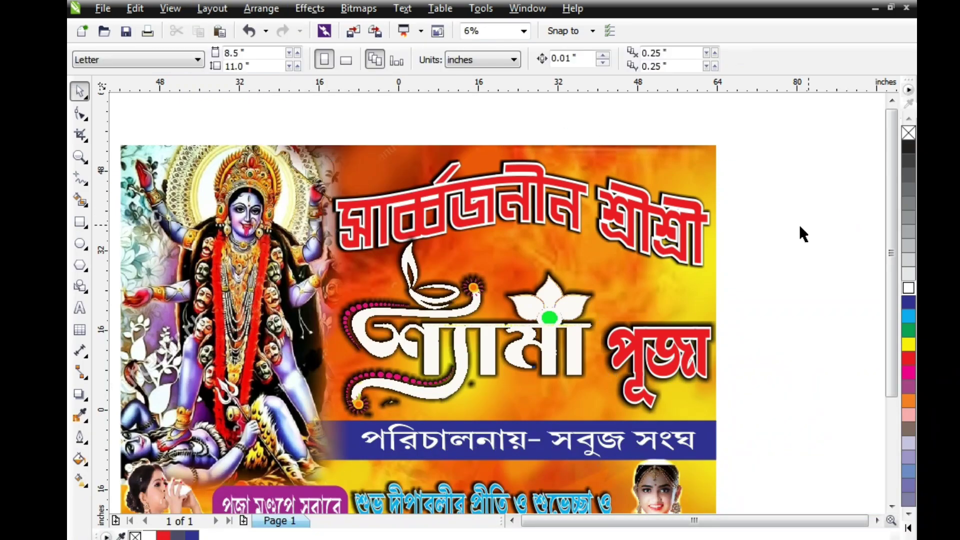
click(647, 216)
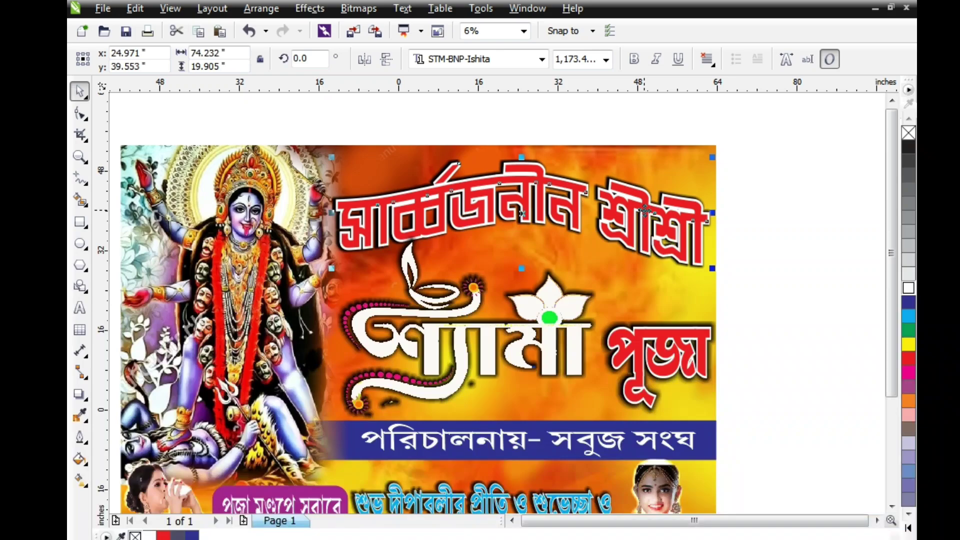
Drag the red top heading into place just above the Shyama Puja lettering
mouse_move(645, 210)
mouse_down()
mouse_move(710, 215)
mouse_move(626, 214)
mouse_up()
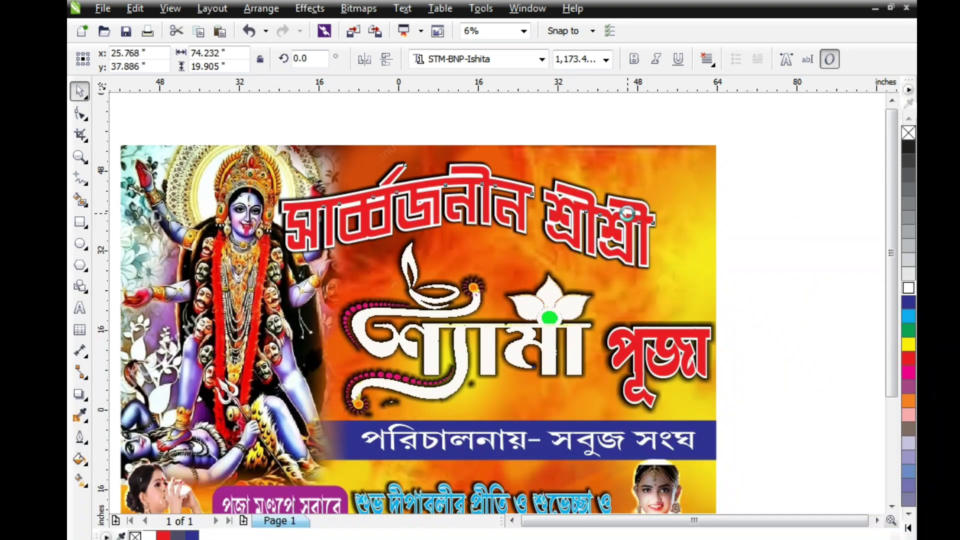
drag(614, 205, 617, 189)
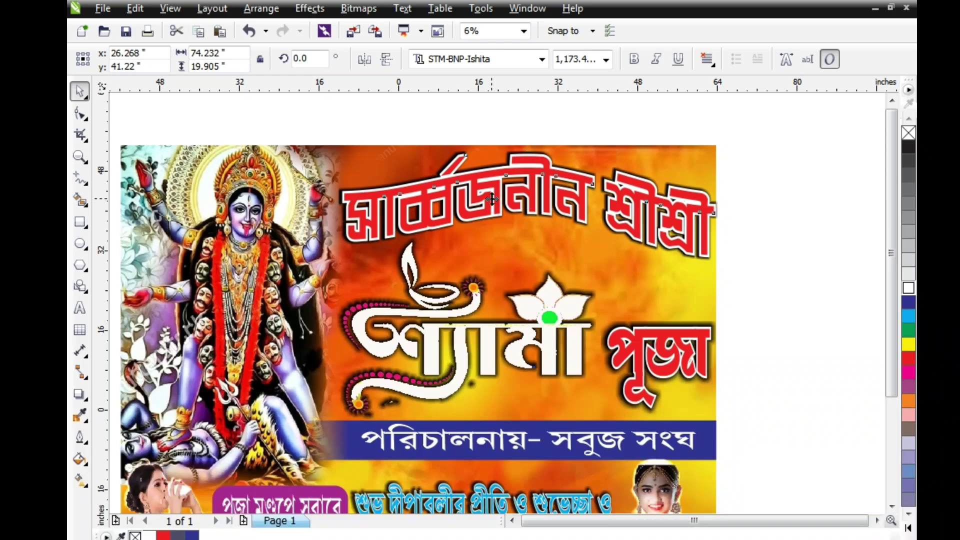
drag(492, 200, 483, 209)
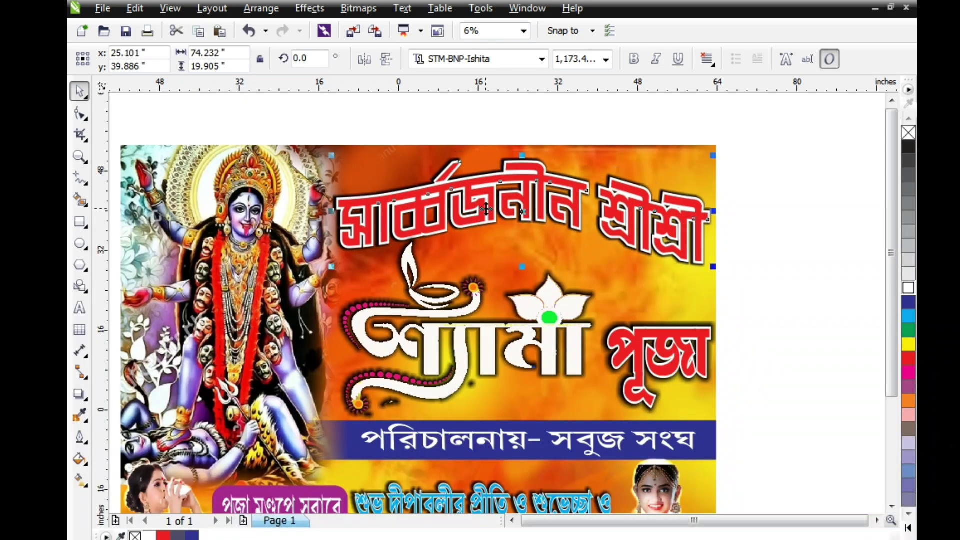
click(79, 309)
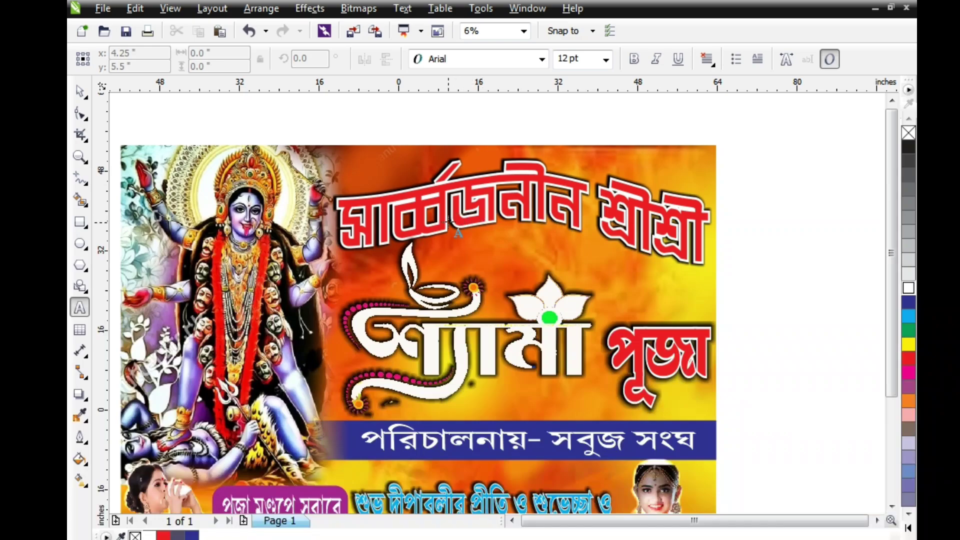
Retype the red heading word পূজা in place
click(391, 230)
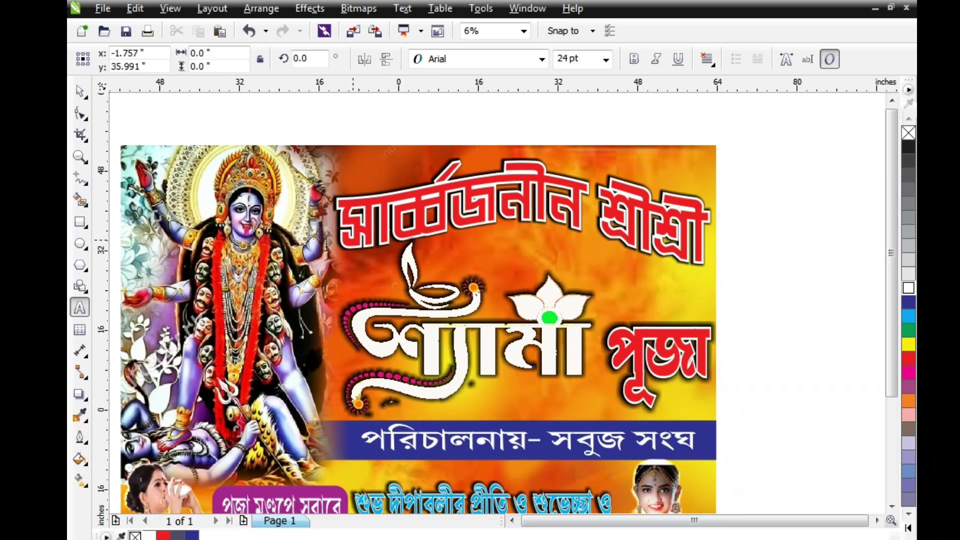
click(80, 91)
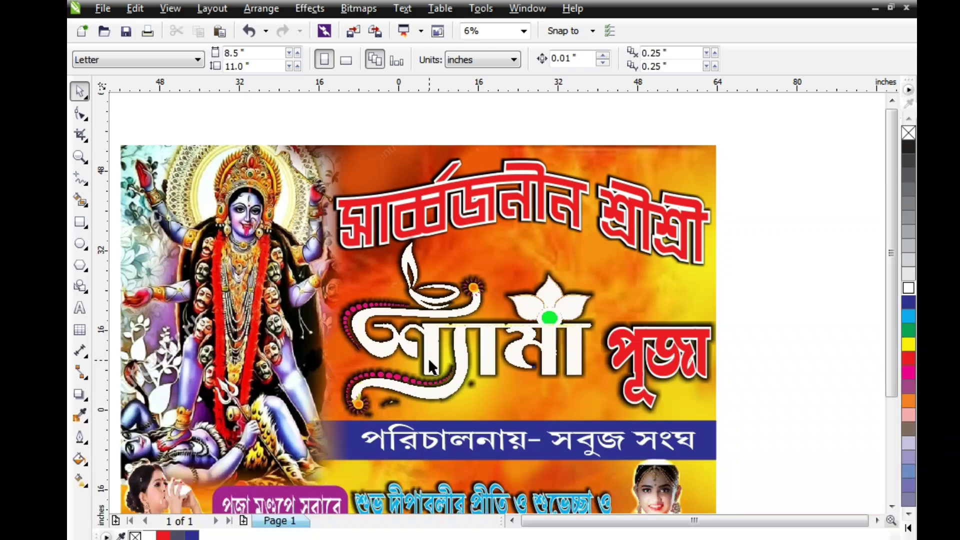
click(639, 370)
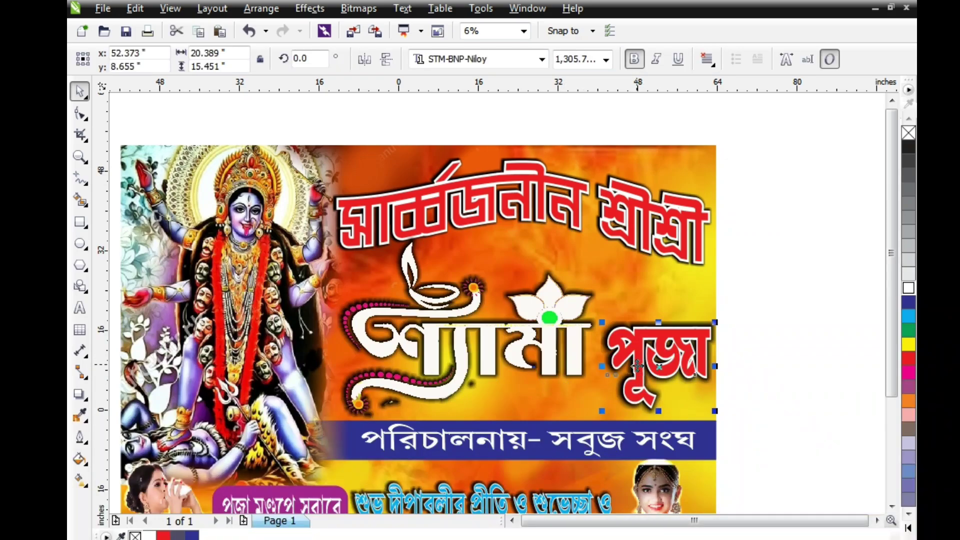
click(79, 307)
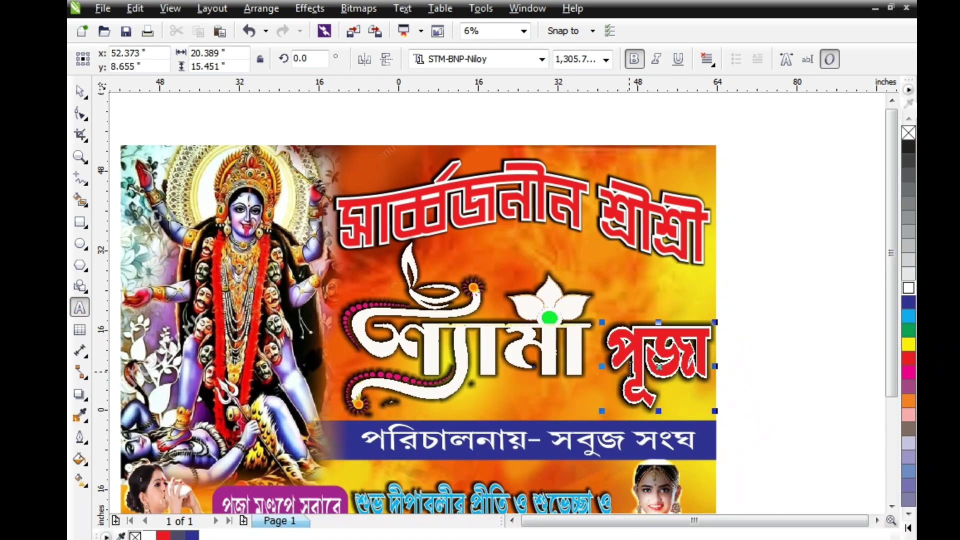
click(648, 364)
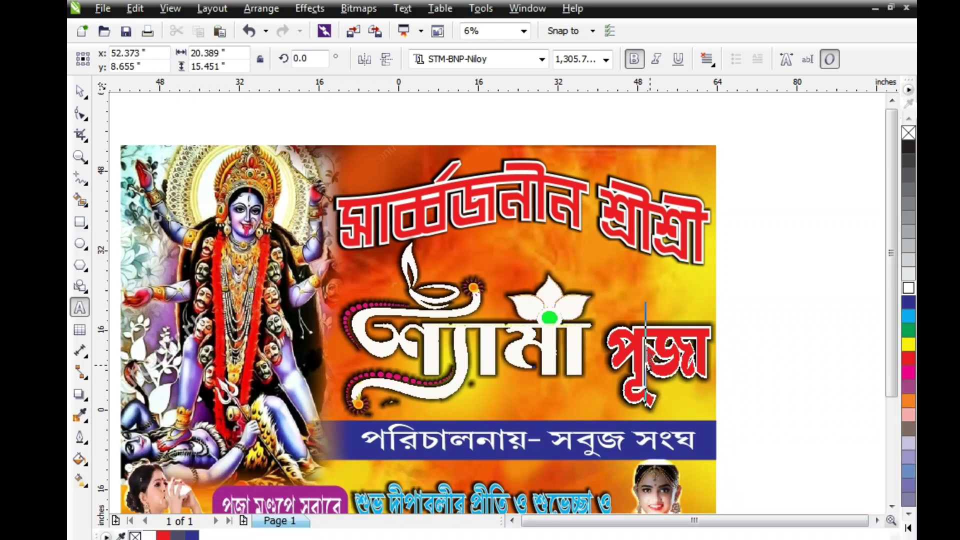
double_click(648, 364)
text(পূজা)
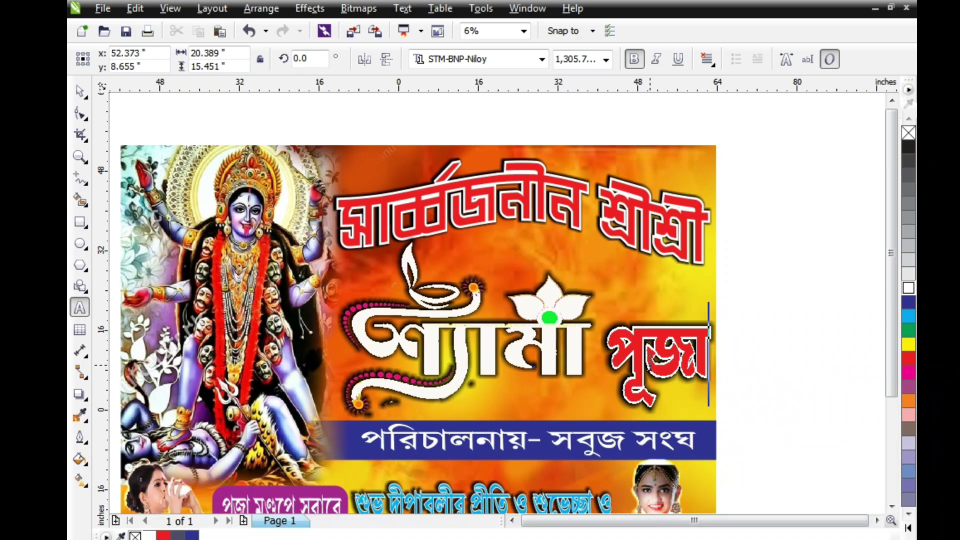
key(Escape)
Reselect পূজা and keep its STM-BNP-Niloy font from the font list
click(786, 349)
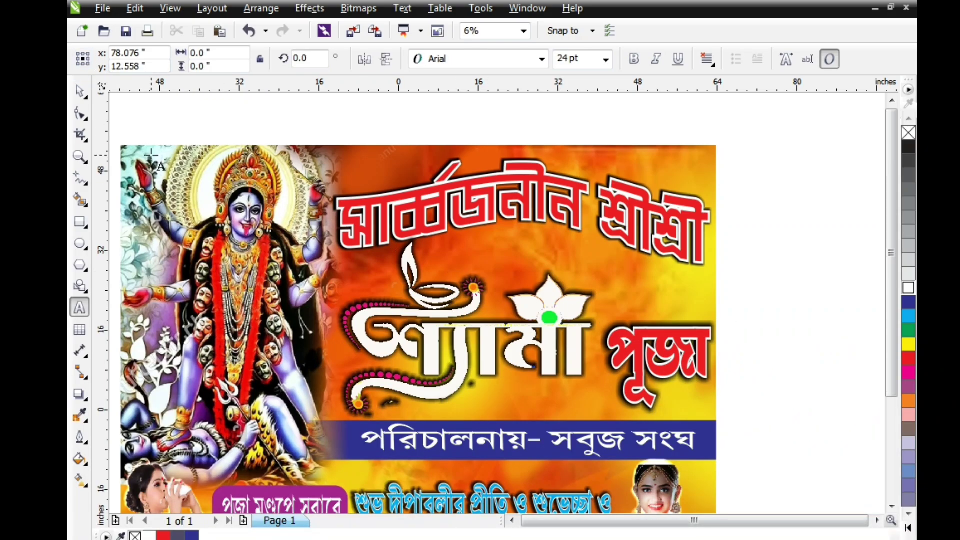
click(641, 365)
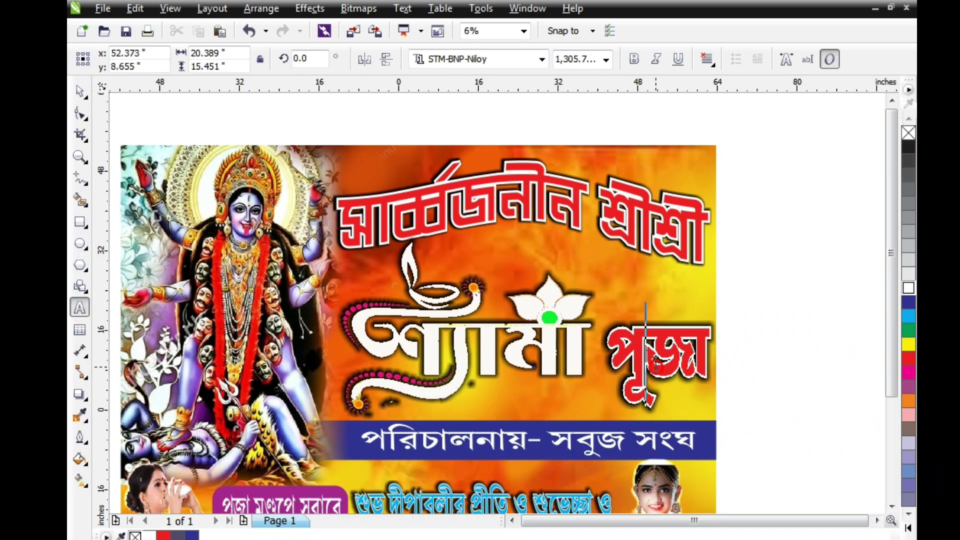
key(ctrl+a)
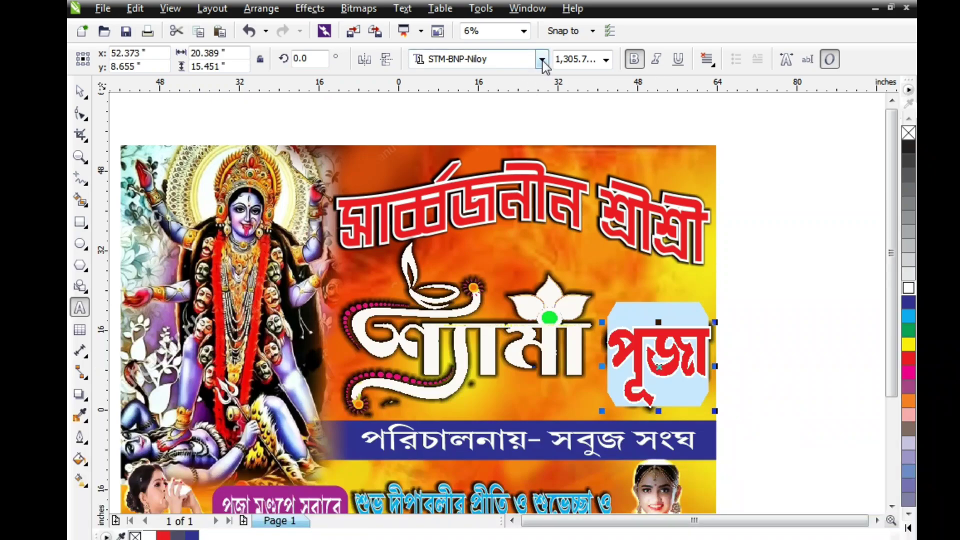
click(542, 59)
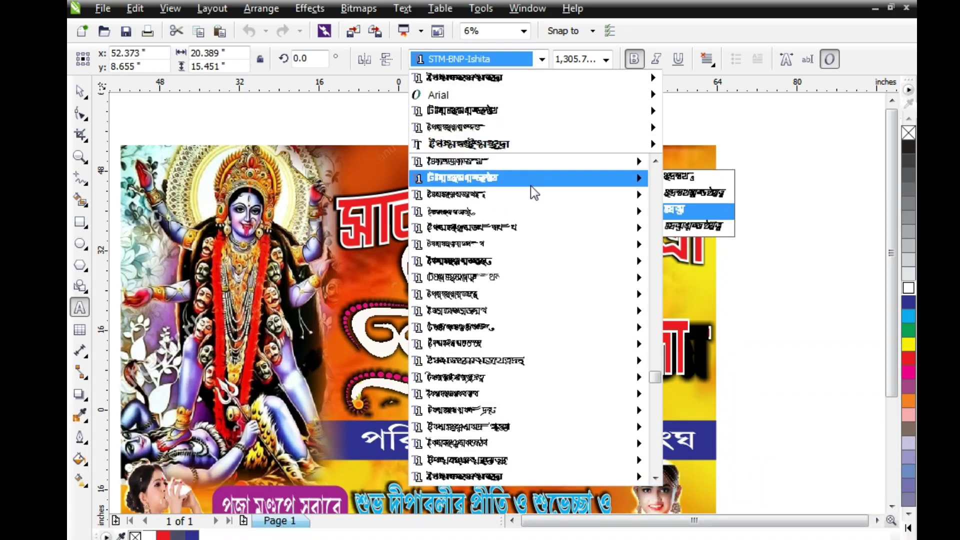
click(542, 59)
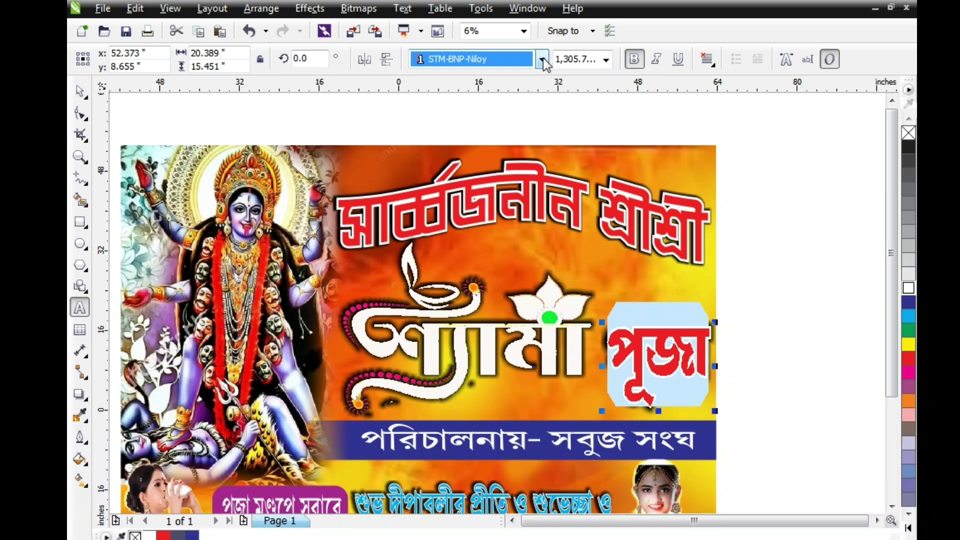
click(798, 193)
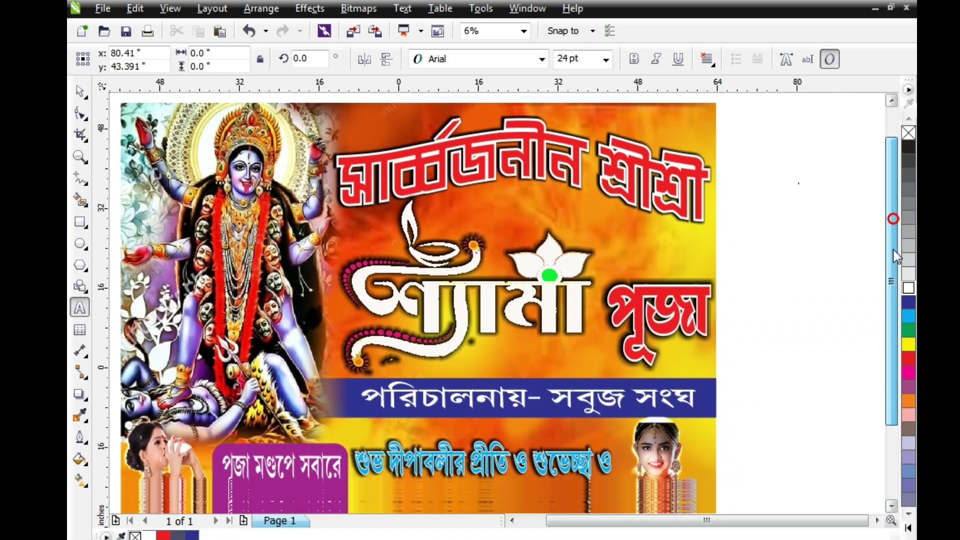
drag(895, 231, 894, 305)
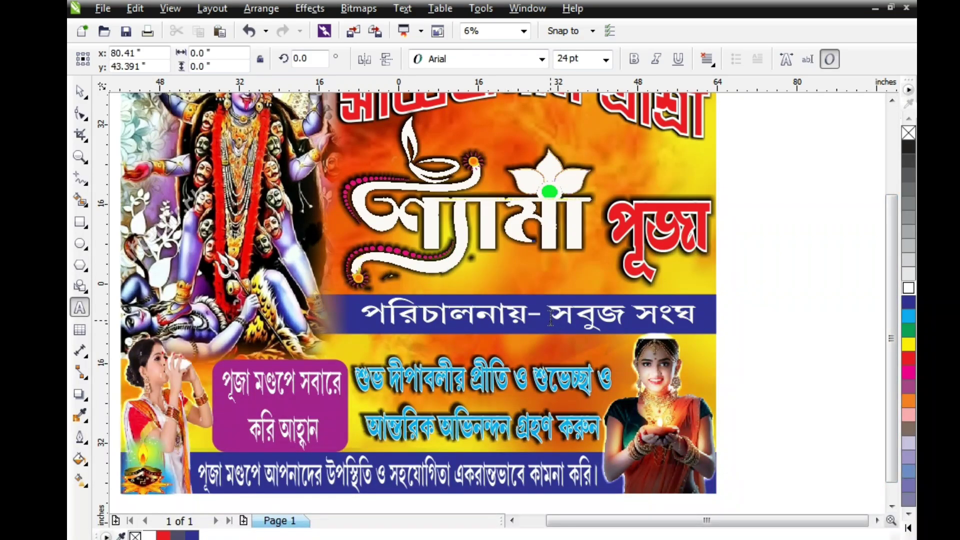
Replace সবুজ সংঘ with ফেভারিট ক্লাব and trim the line's sides to fit the blue bar
drag(551, 316, 701, 331)
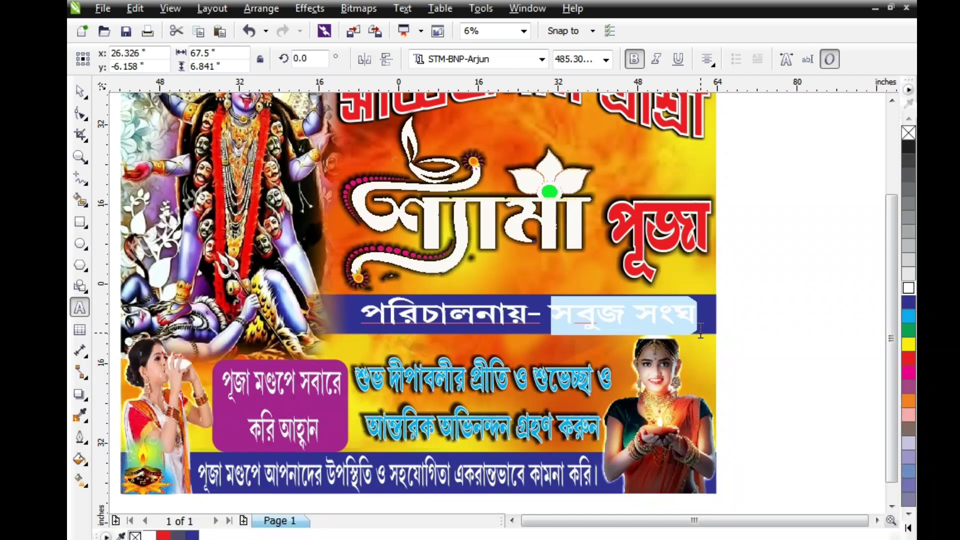
text(ে)
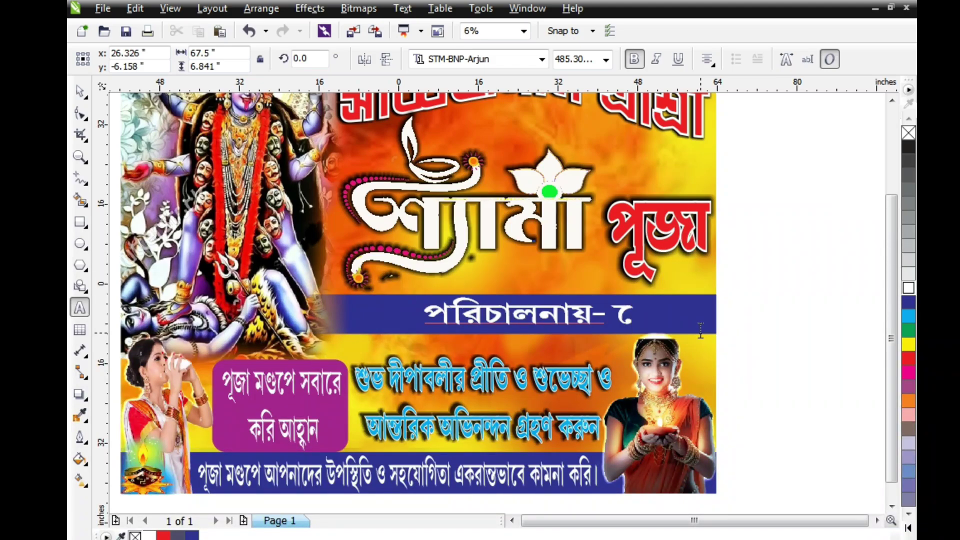
text(ফ)
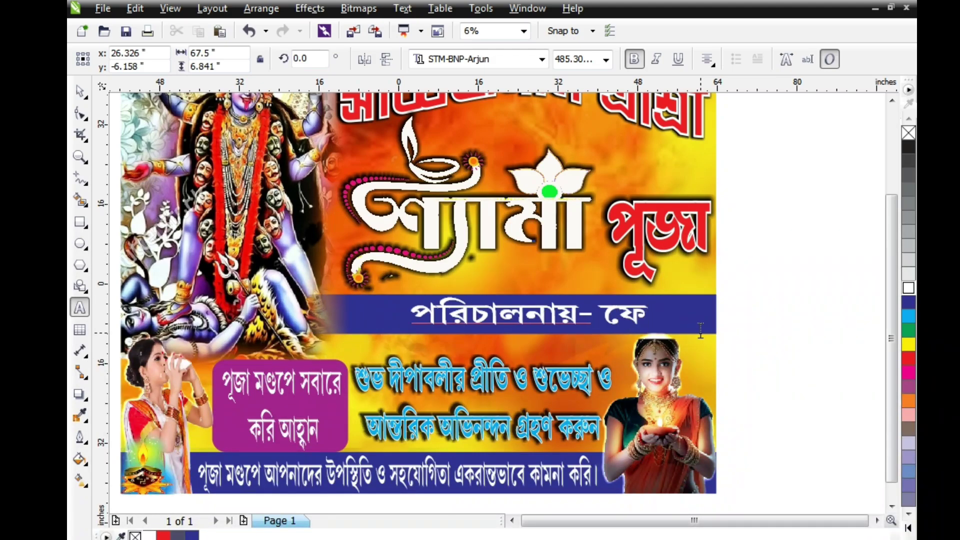
text(ভা)
text(র)
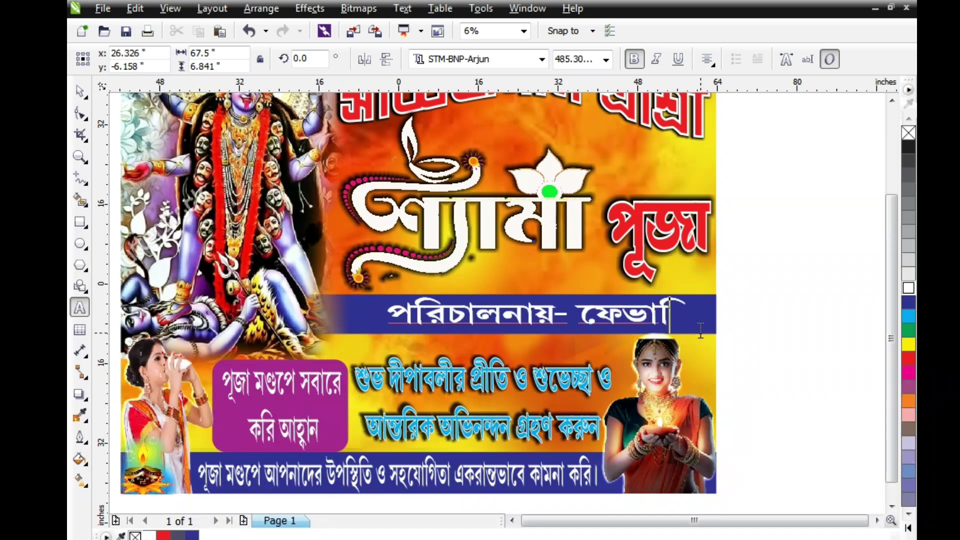
text(িট)
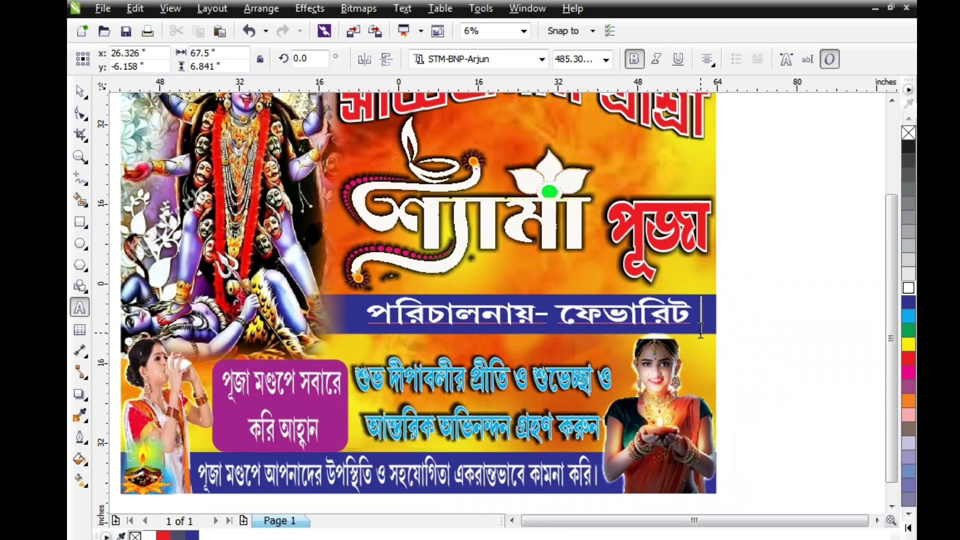
text(ক্ল)
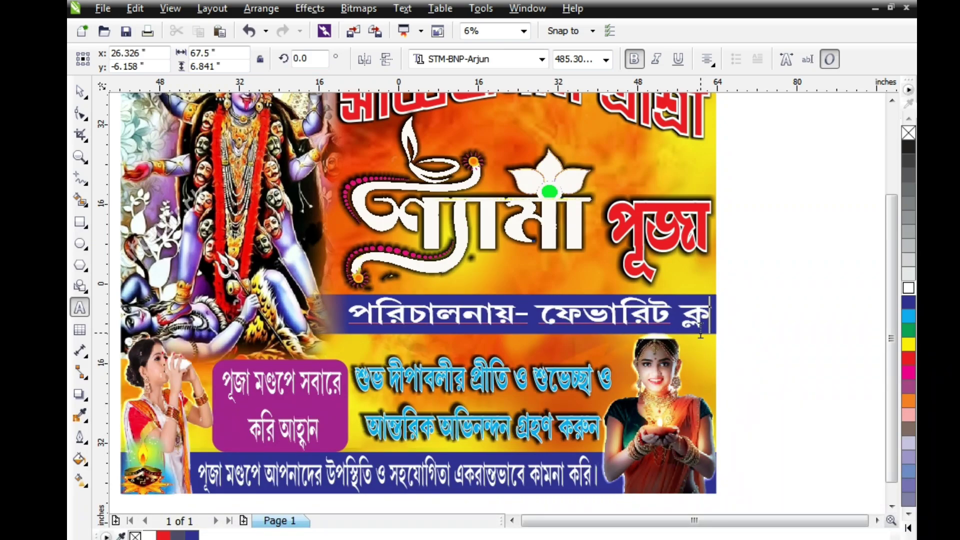
text(াব)
key(Escape)
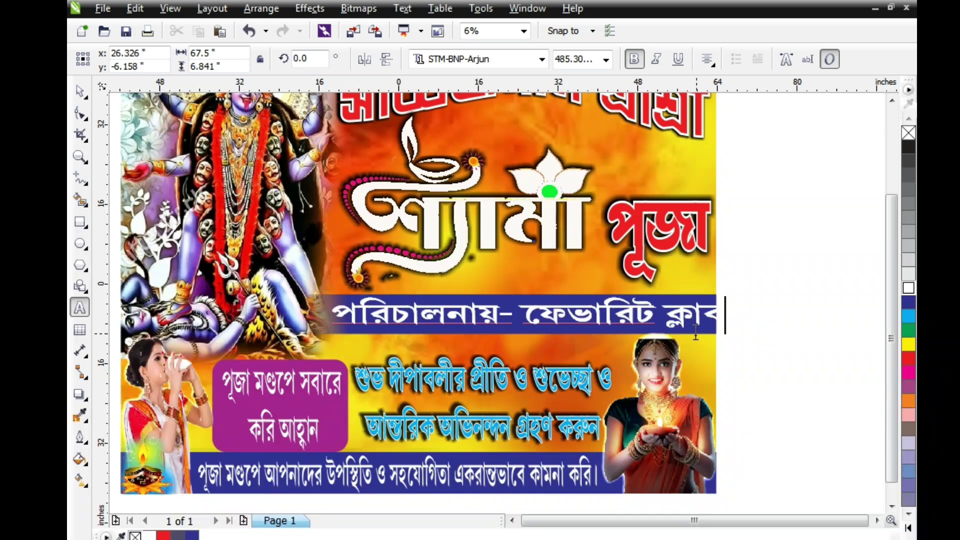
drag(713, 313, 705, 313)
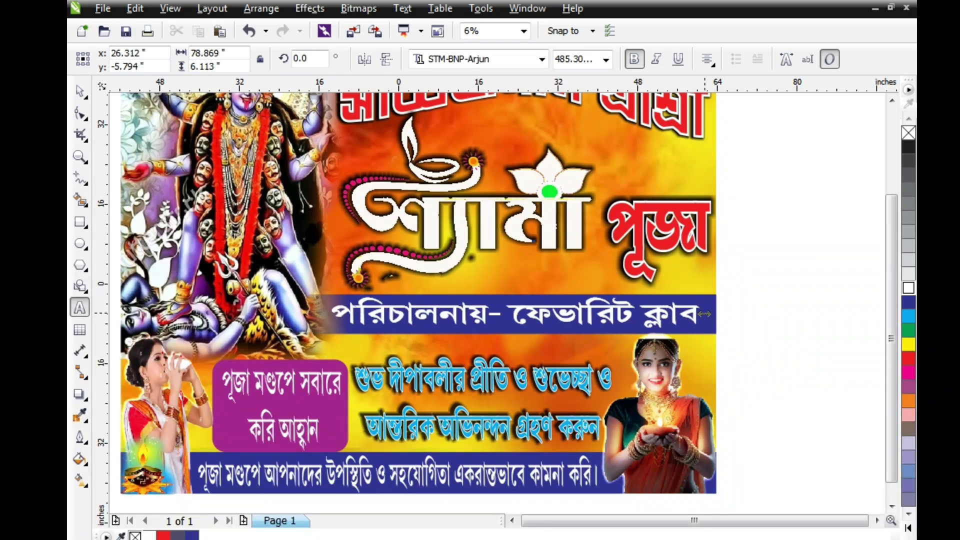
drag(329, 313, 341, 314)
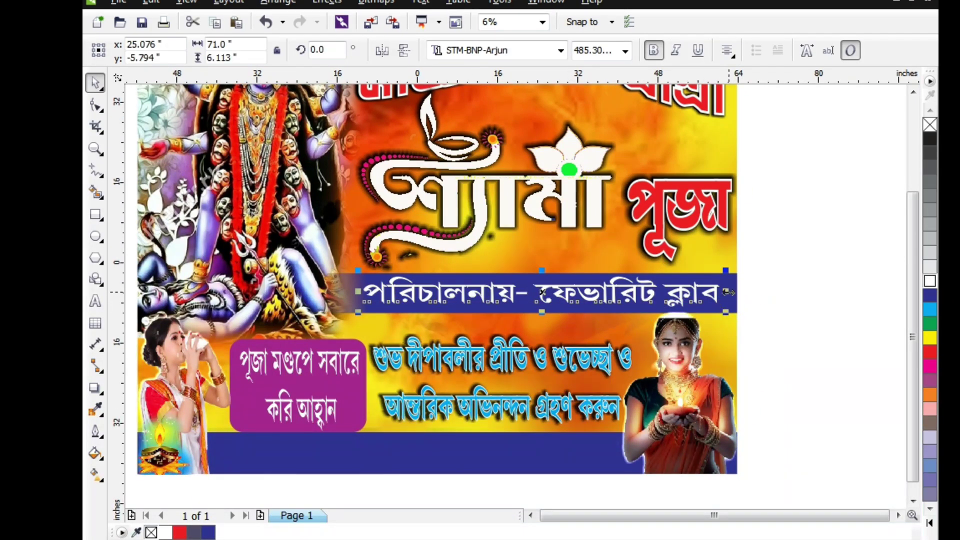
Squeeze the club-name line slightly and drop a copy into the bottom blue bar
drag(726, 292, 727, 292)
click(801, 333)
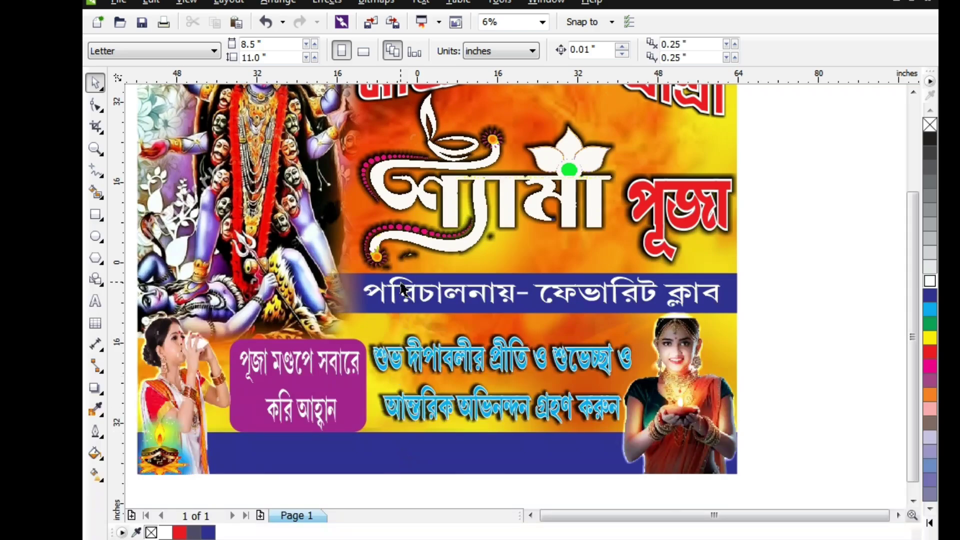
click(410, 295)
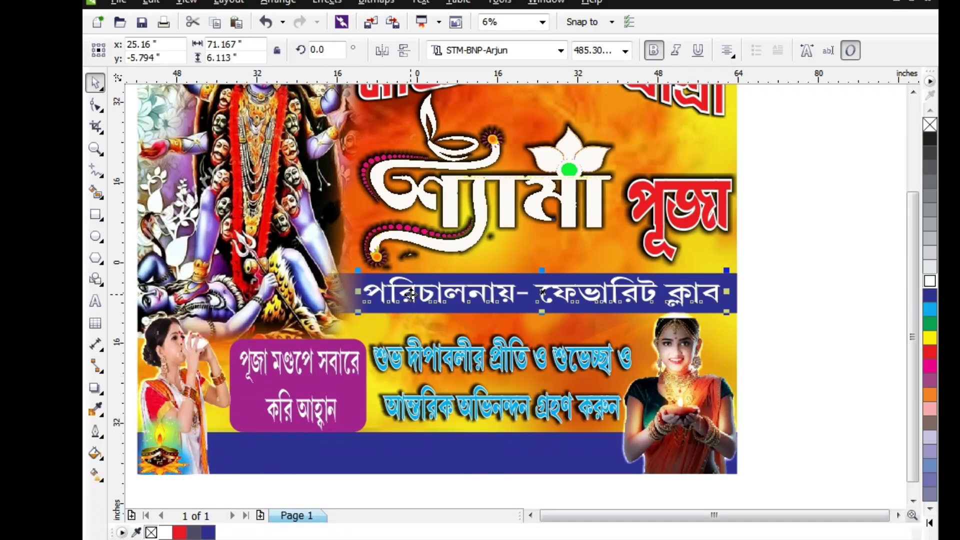
drag(411, 300, 412, 298)
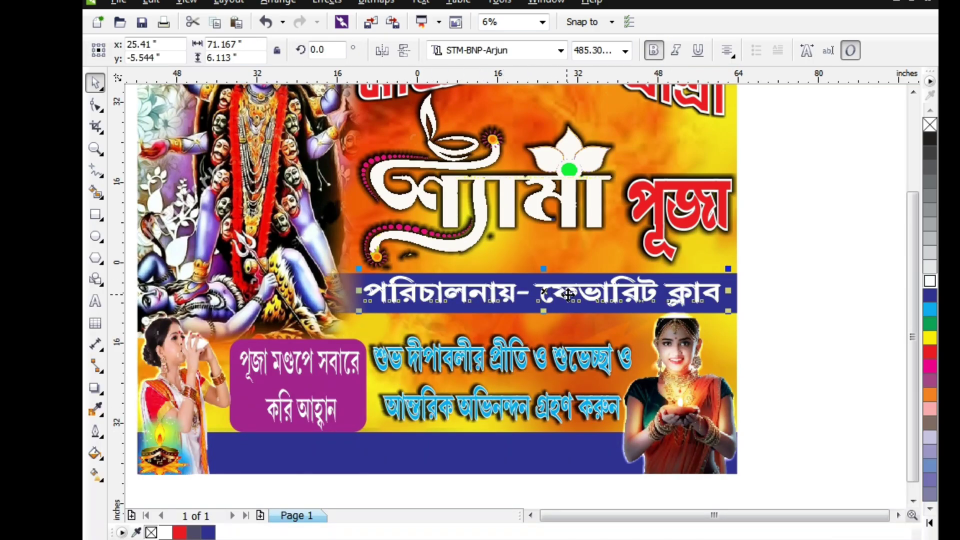
drag(592, 292, 476, 452)
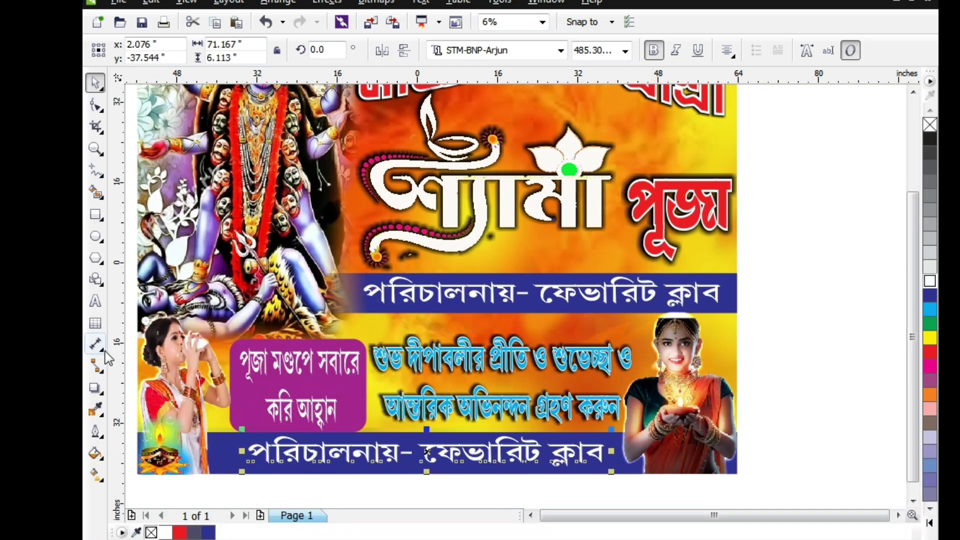
Replace the bottom-bar text with 'স্থান - বিপ্রদাসপুর নতুন মেলার মাঠ'
click(96, 302)
click(330, 431)
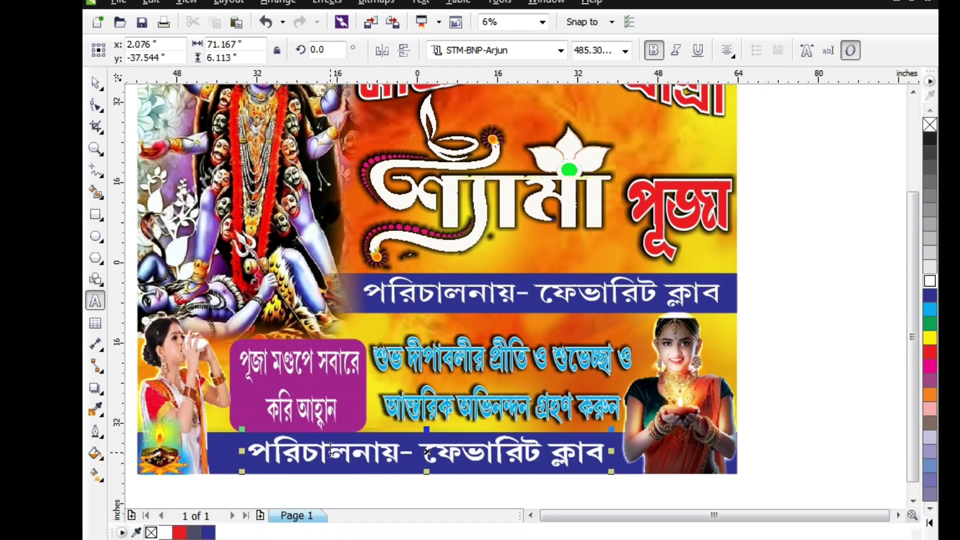
key(ctrl+a)
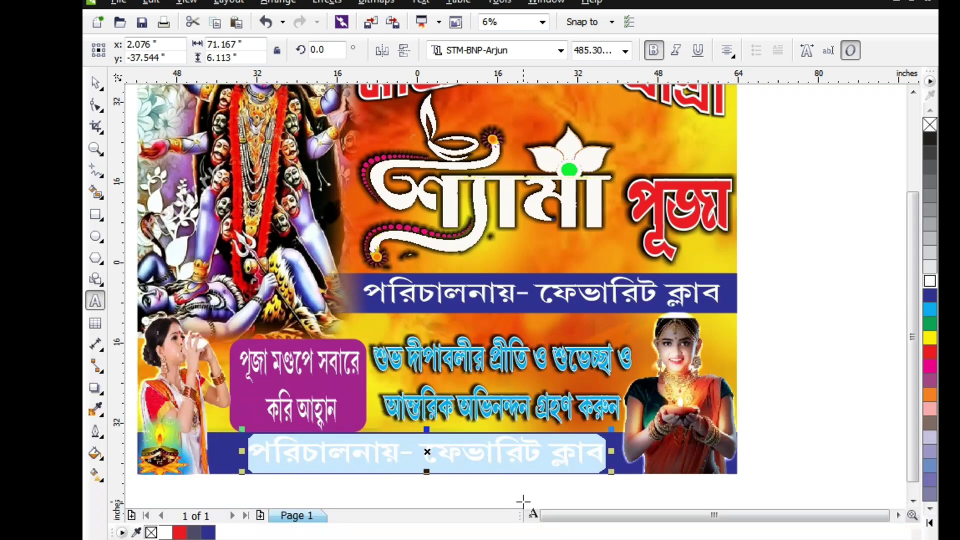
text(স)
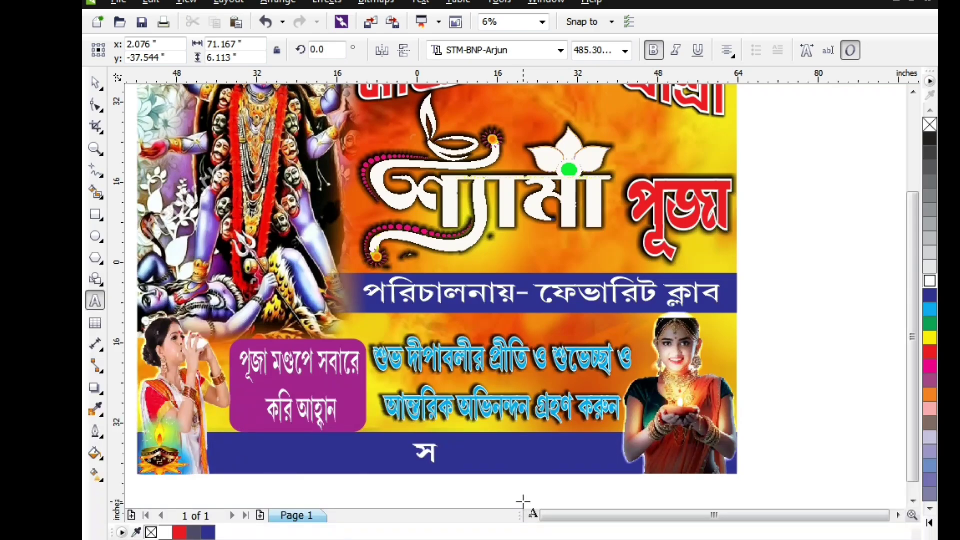
text(্থ)
text(ান)
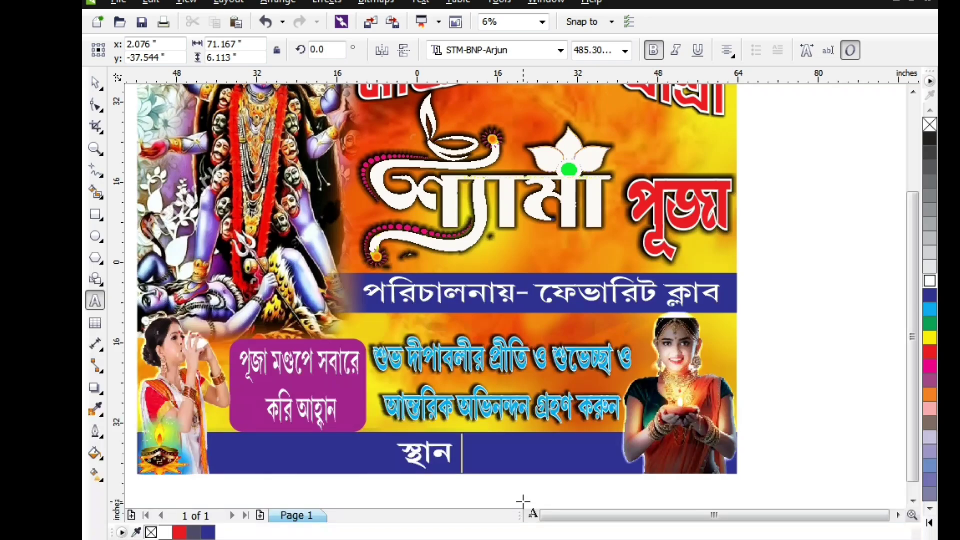
text( - )
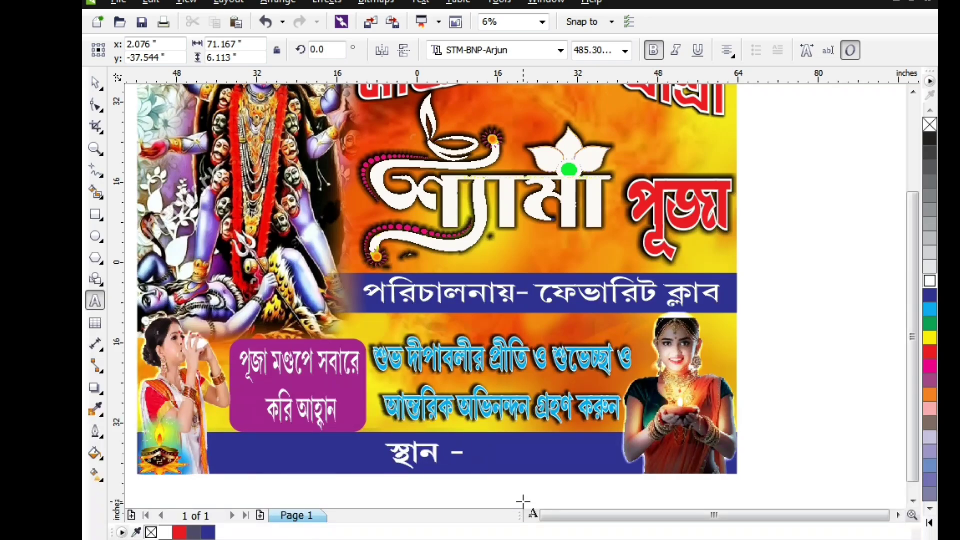
text( বি)
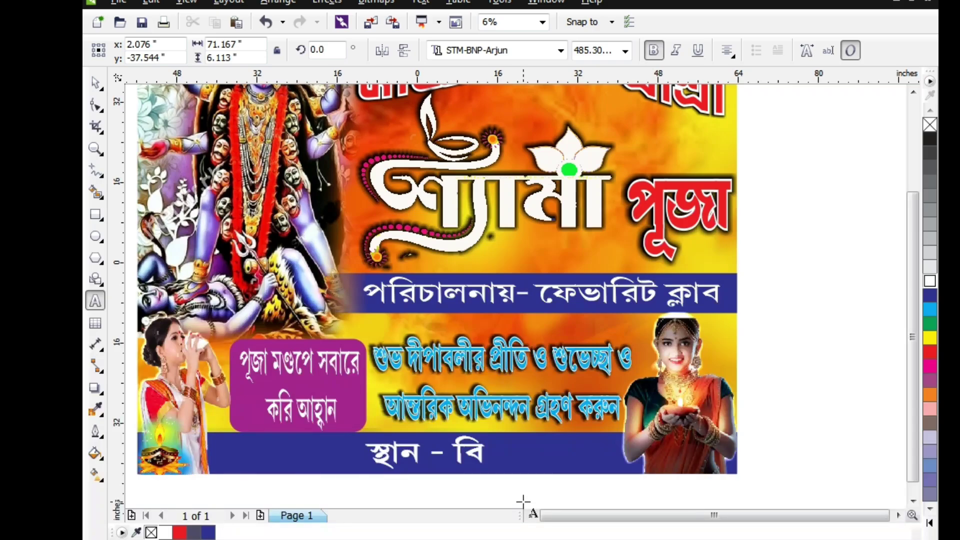
text(বপ্র)
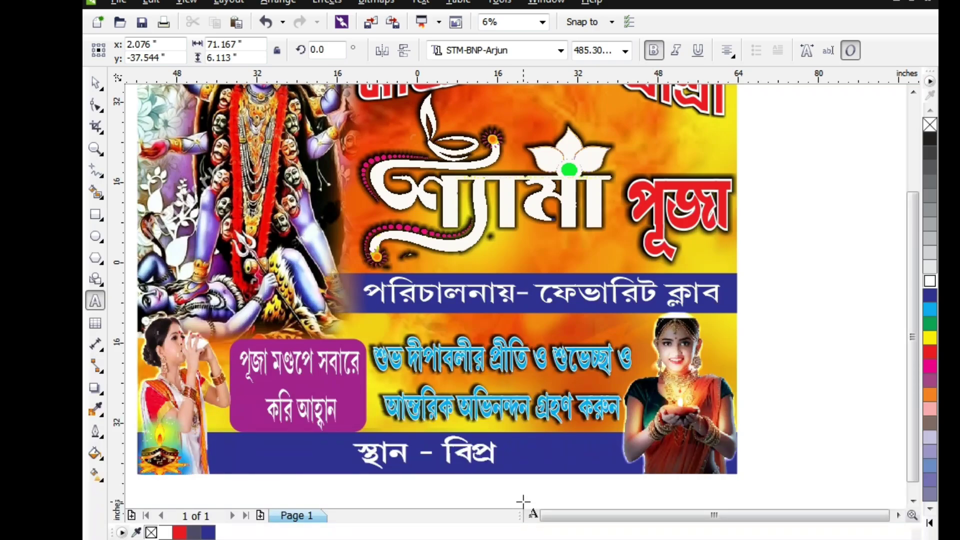
text(দাস)
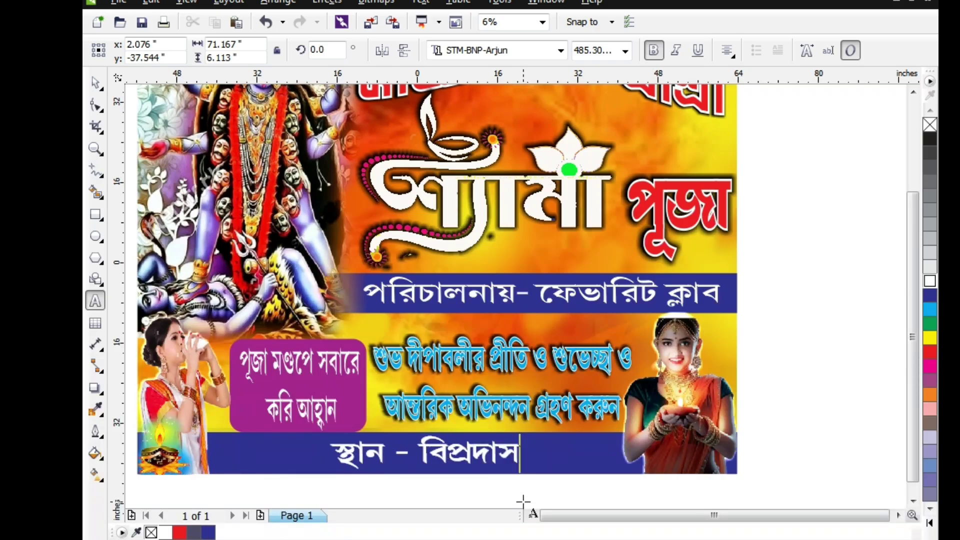
text(পুর)
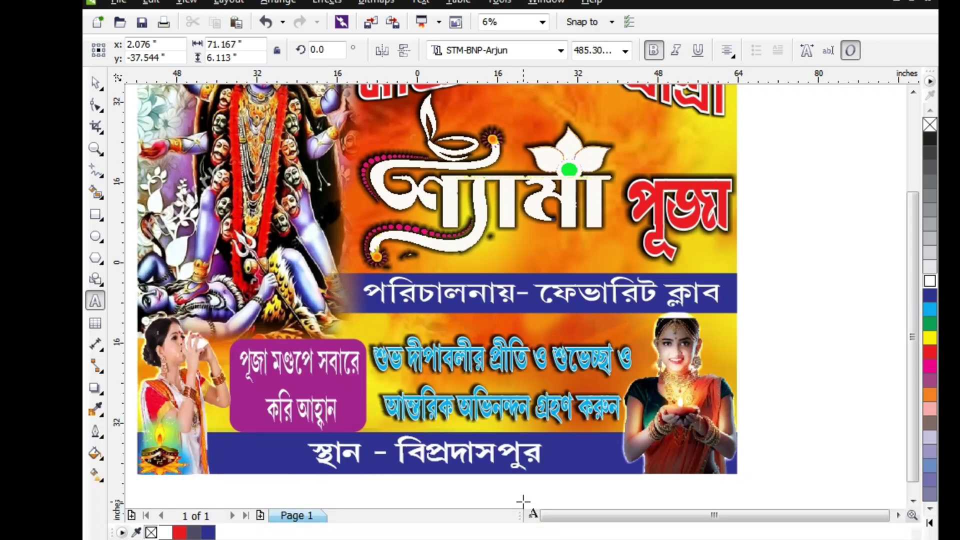
text(নতু)
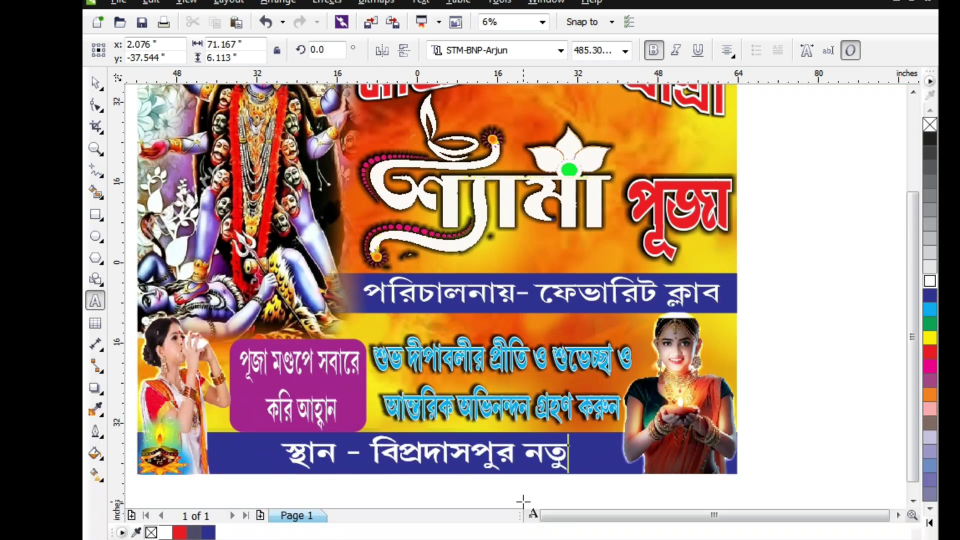
text(ন)
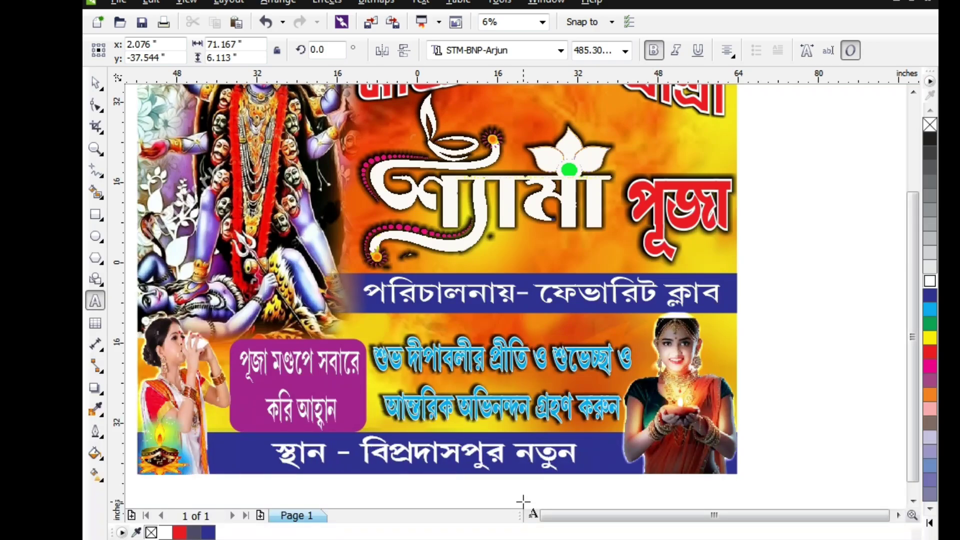
text( মেলাব)
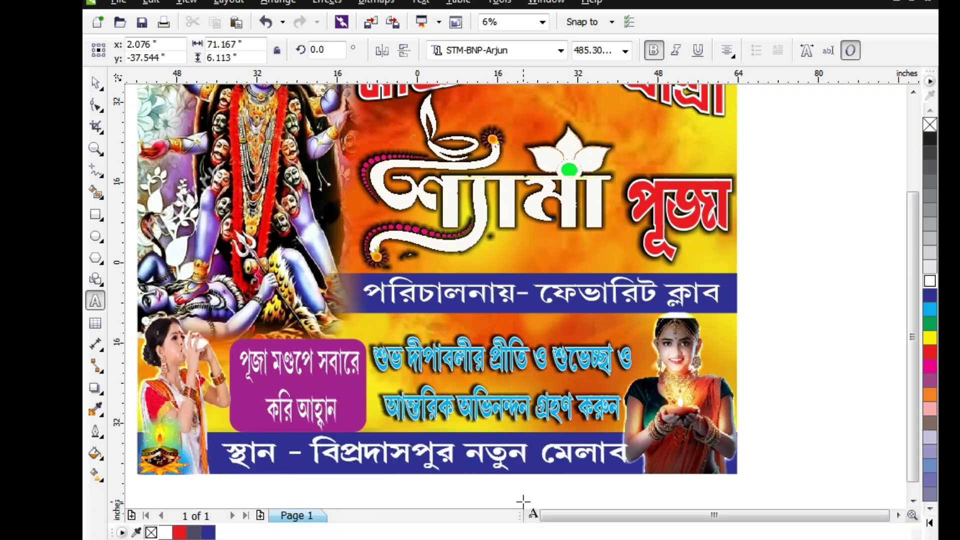
text(র মাঠ)
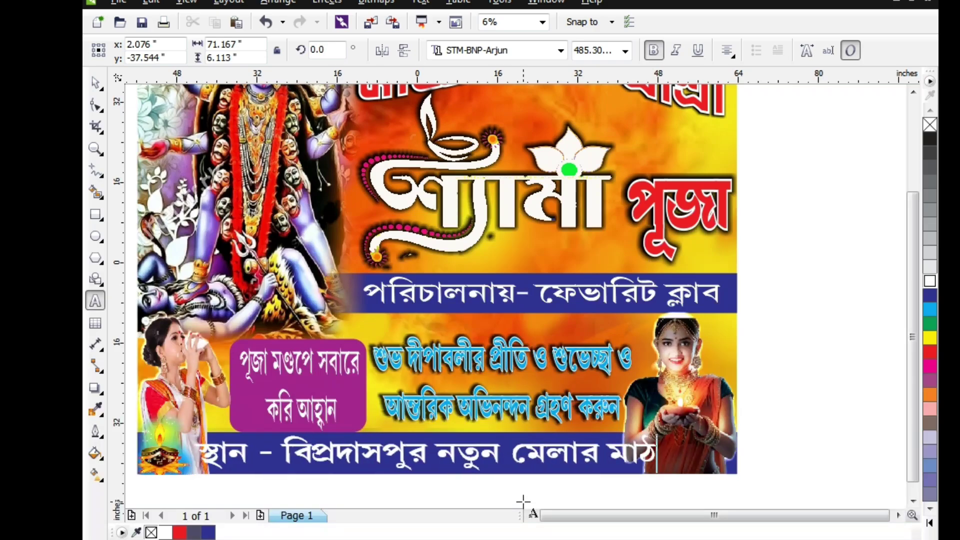
key(Escape)
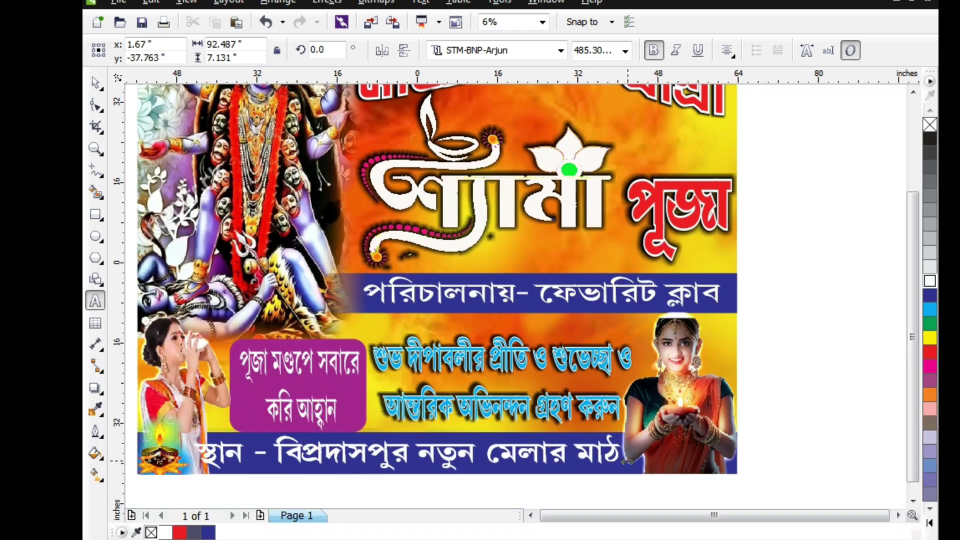
Drag the venue text's left handle inward so it clears the lamp picture
click(625, 461)
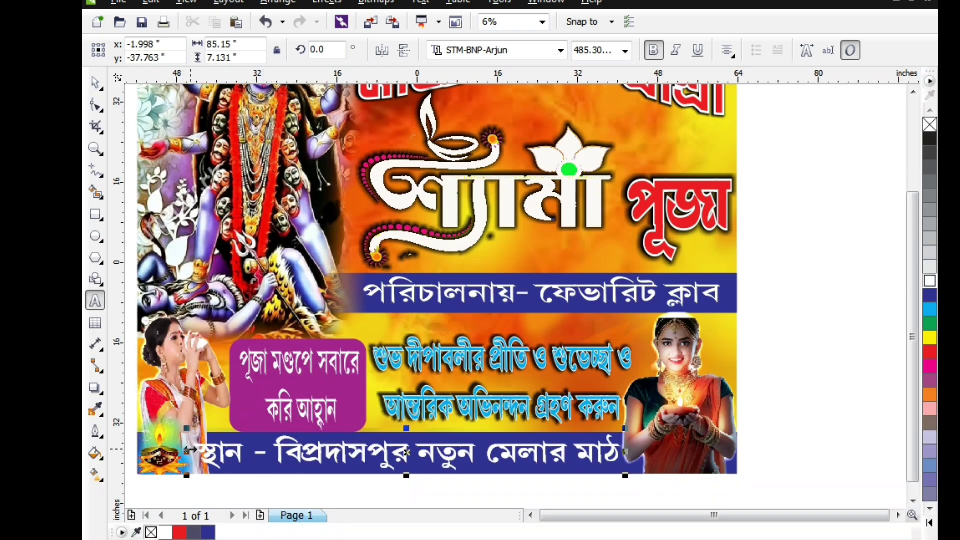
drag(189, 450, 210, 452)
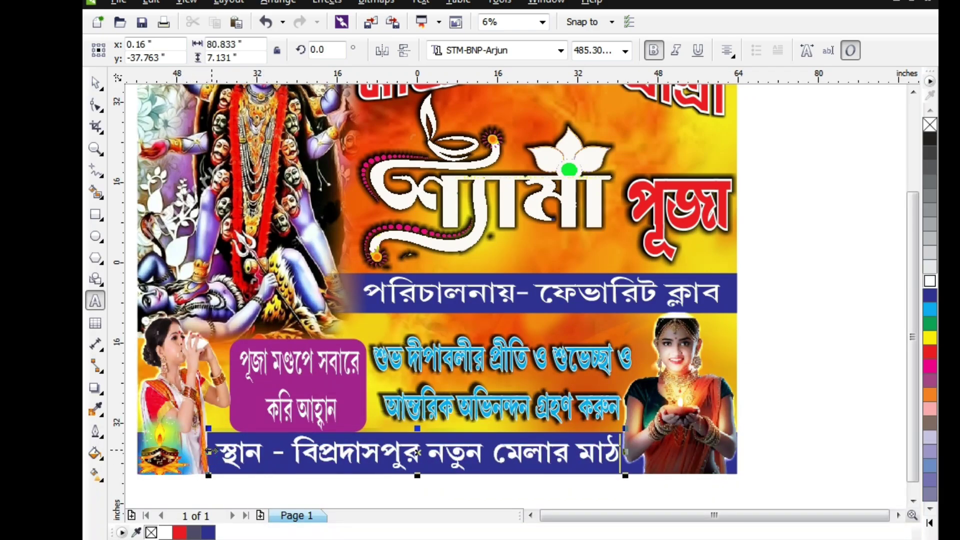
scroll(372, 415, up, 1)
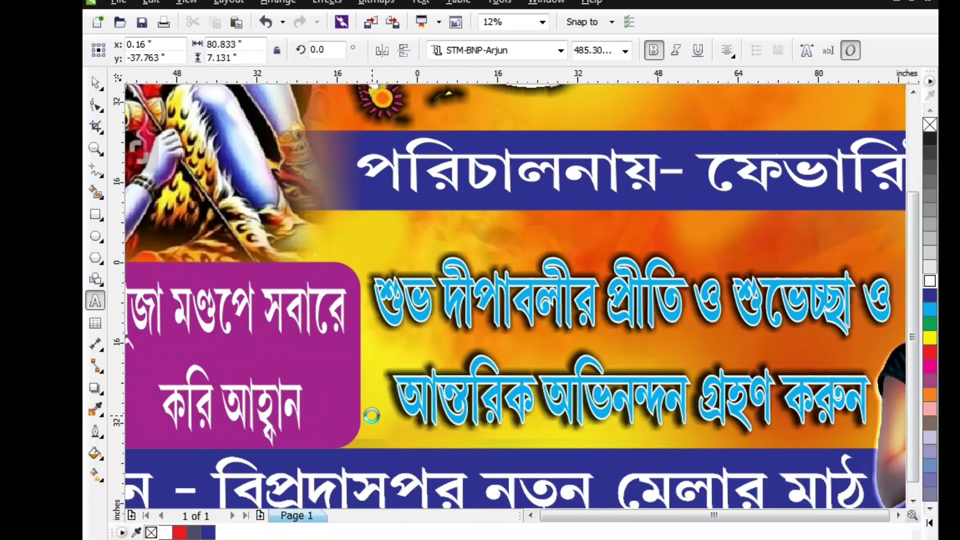
scroll(372, 416, down, 1)
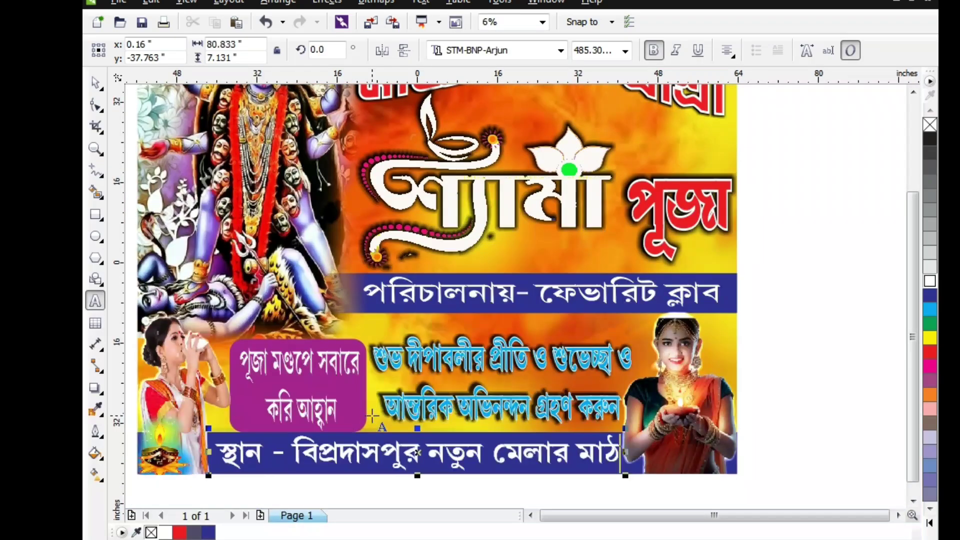
Colour the whole venue line white, after briefly trying red
click(395, 447)
key(ctrl+a)
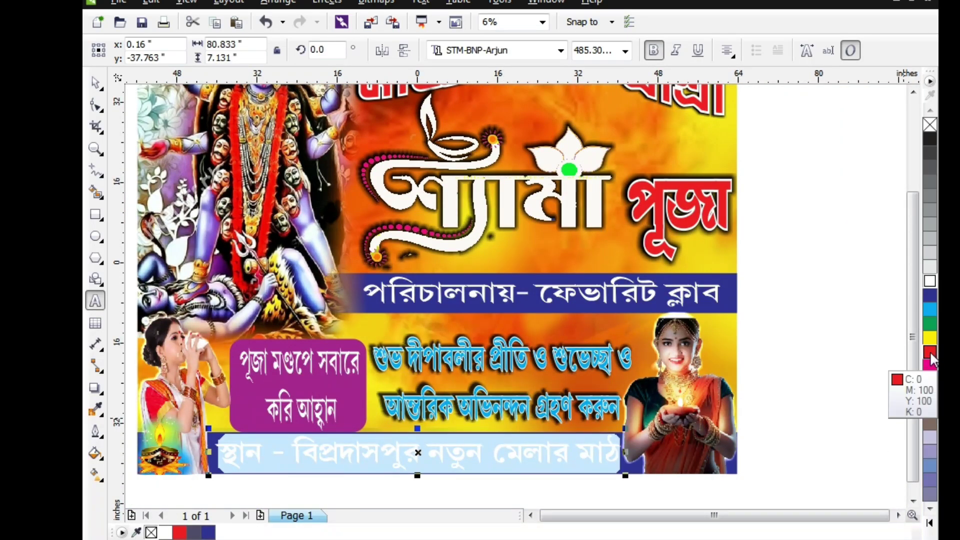
click(930, 352)
click(843, 402)
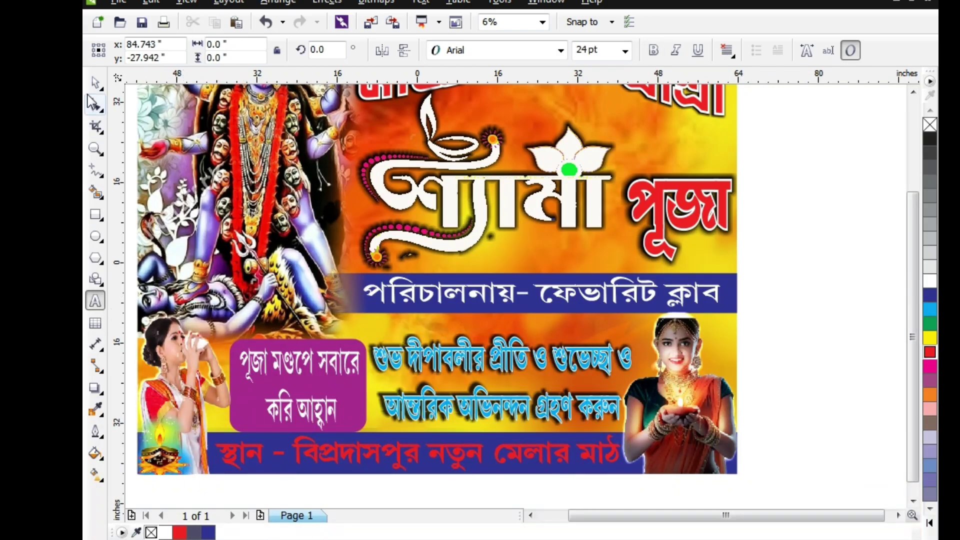
click(95, 83)
click(256, 464)
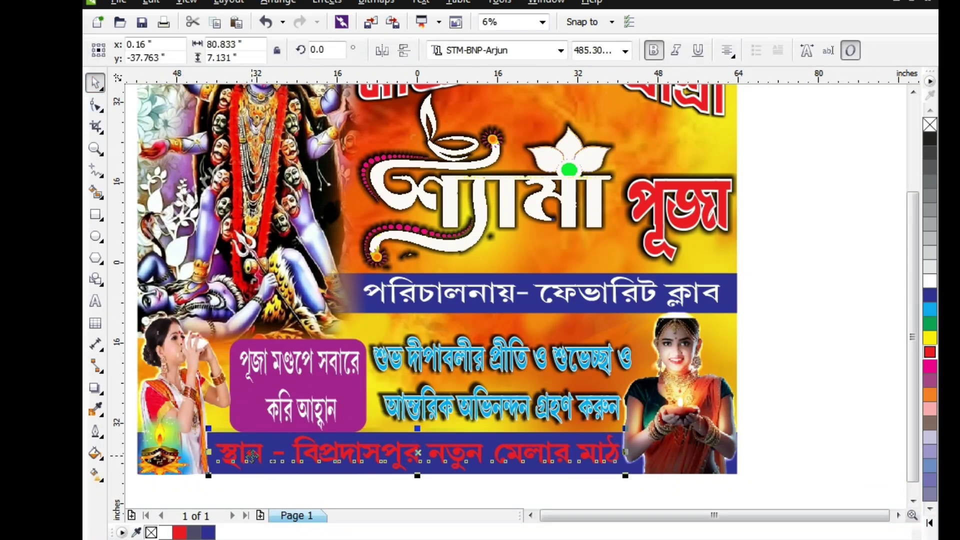
click(95, 301)
click(272, 448)
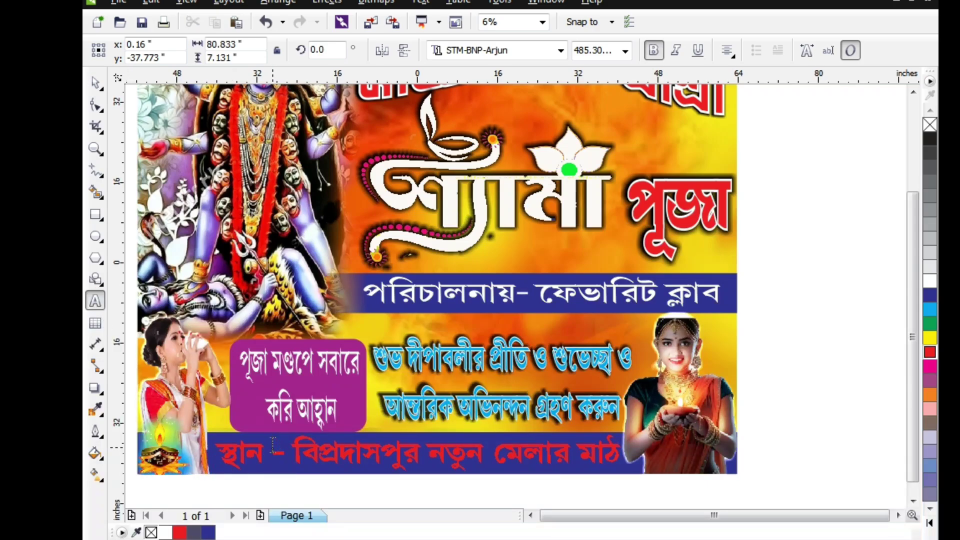
key(ctrl+a)
click(928, 282)
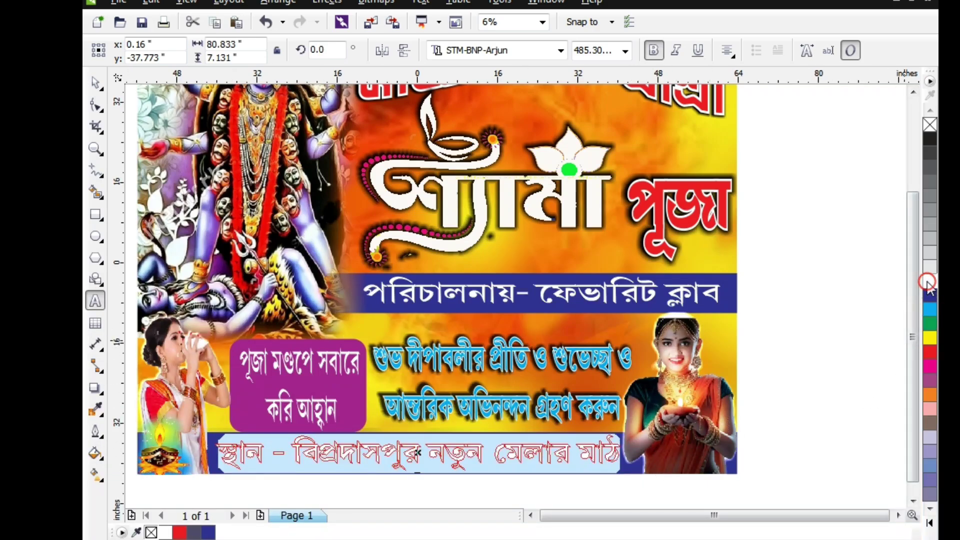
click(811, 356)
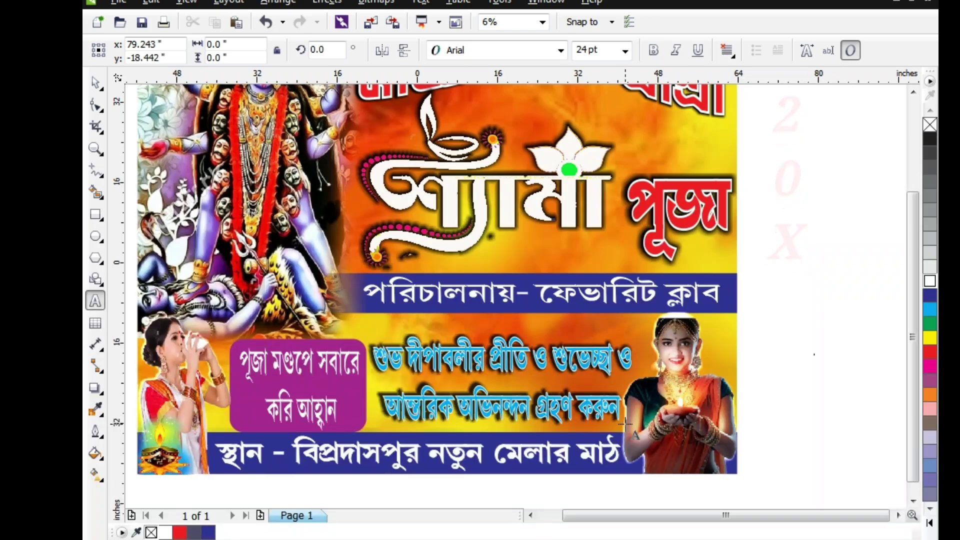
Check the cyan greeting text, leaving it unchanged
click(566, 400)
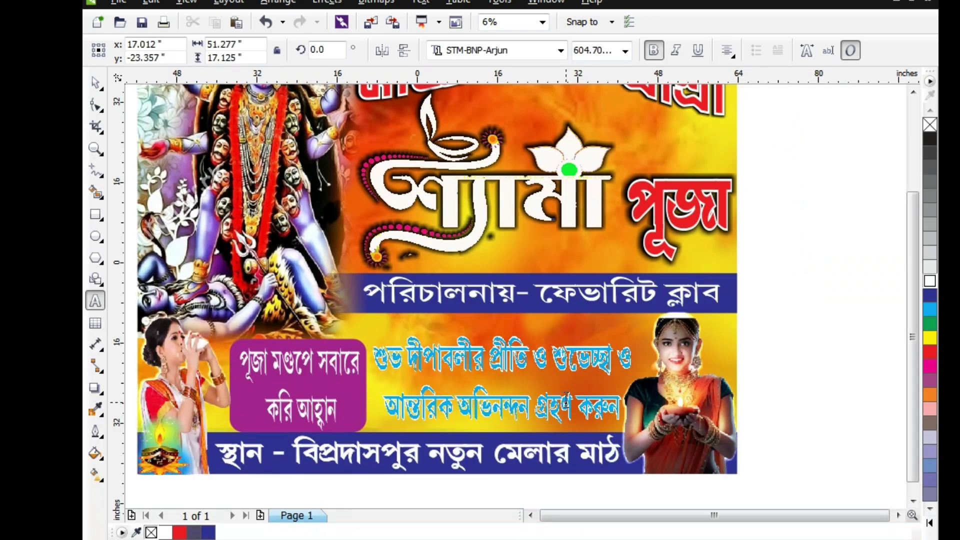
key(ctrl+a)
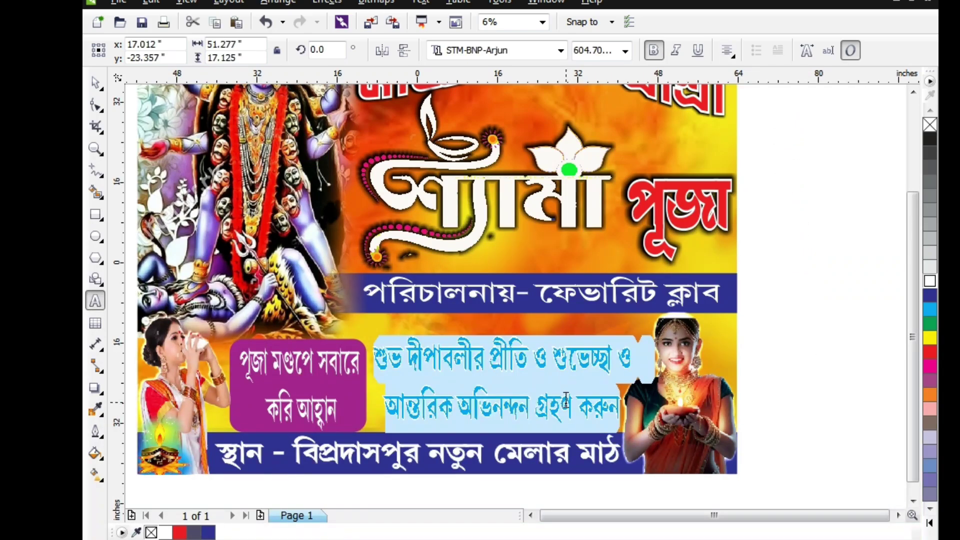
click(773, 383)
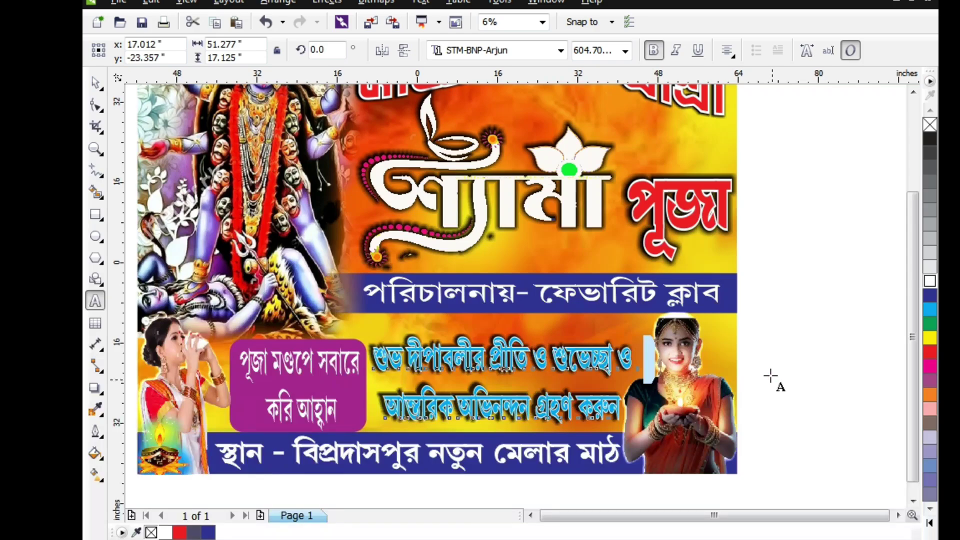
scroll(395, 295, down, 2)
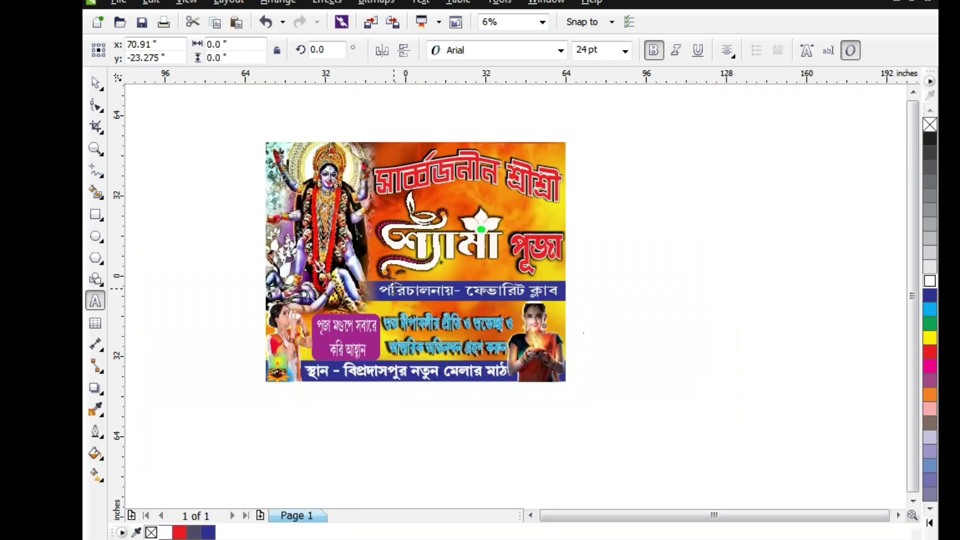
scroll(233, 217, up, 1)
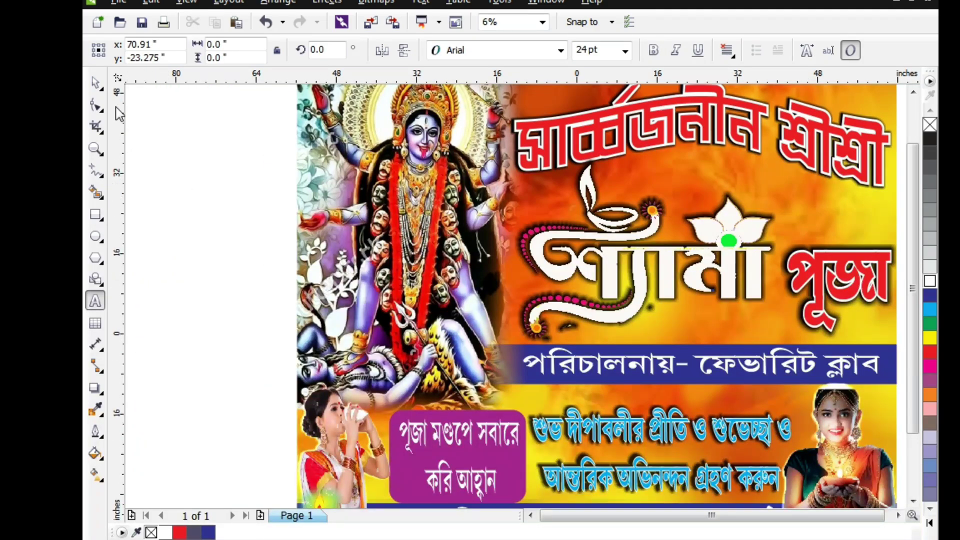
click(95, 83)
click(340, 450)
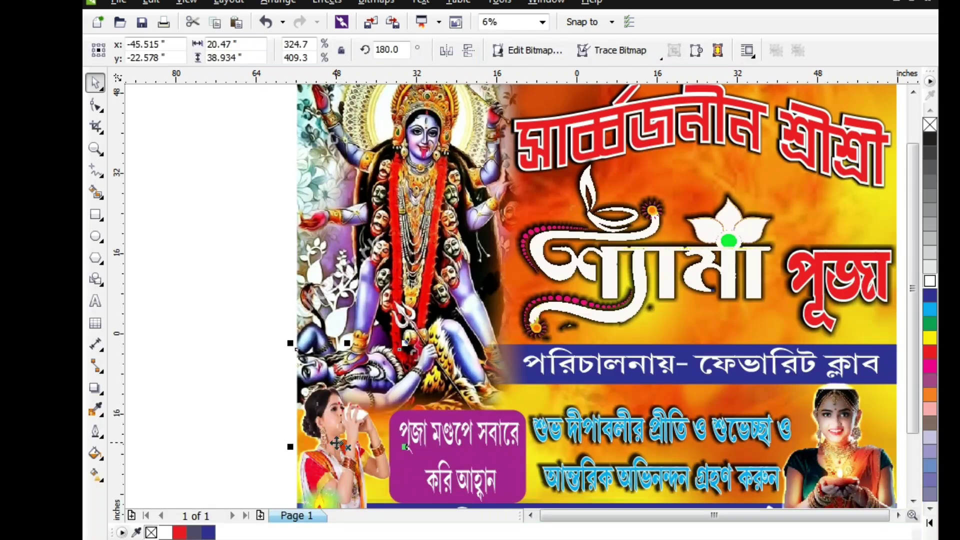
mouse_move(332, 457)
mouse_down()
mouse_move(278, 386)
mouse_move(344, 386)
mouse_up()
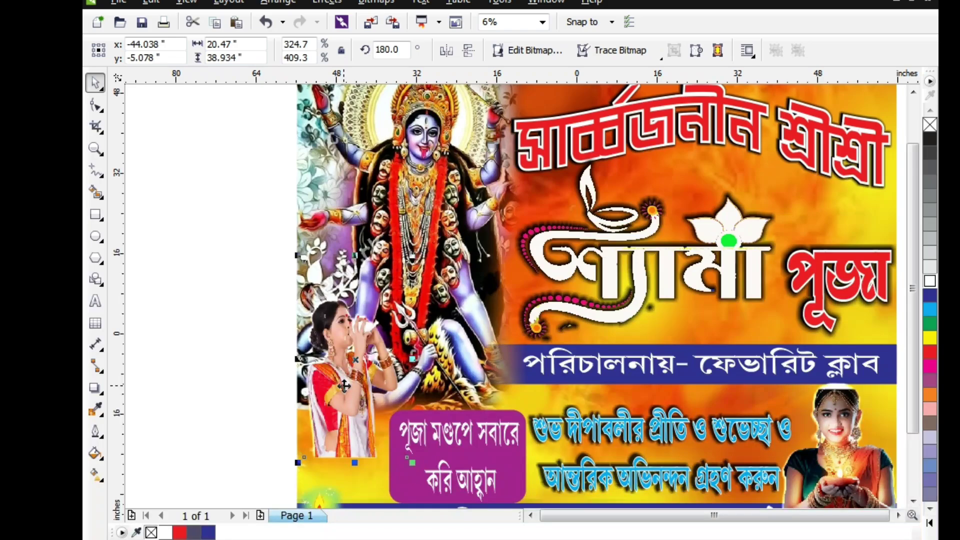
key(ctrl+z)
key(ctrl+z)
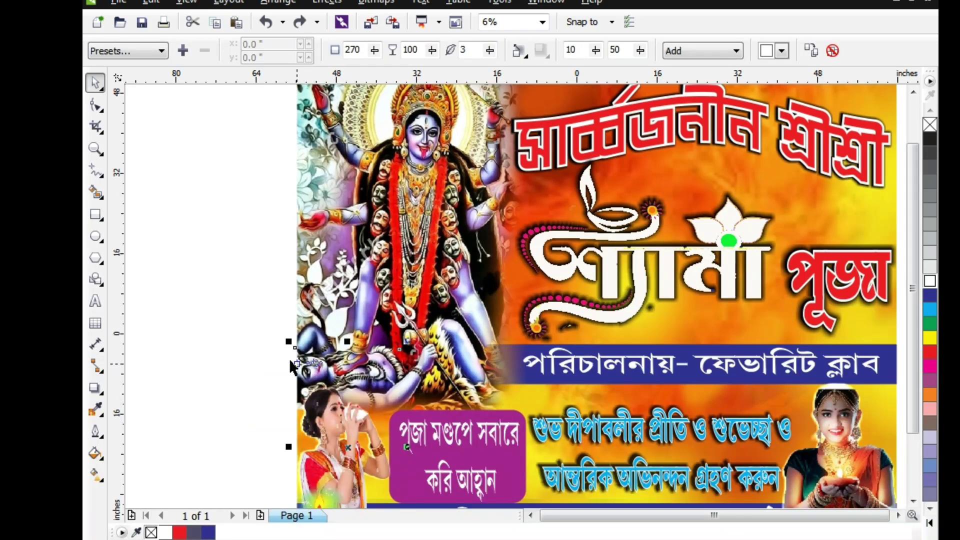
click(223, 339)
click(848, 471)
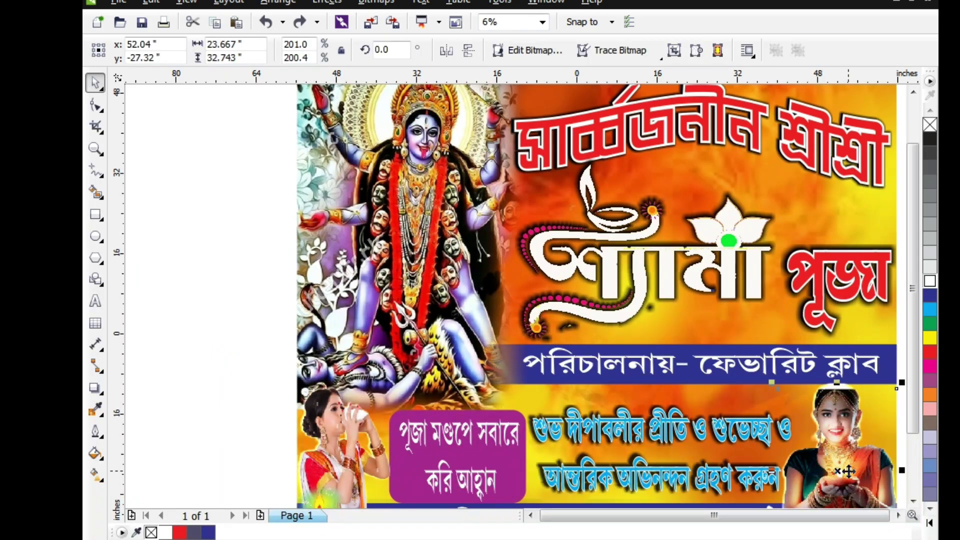
drag(848, 471, 762, 381)
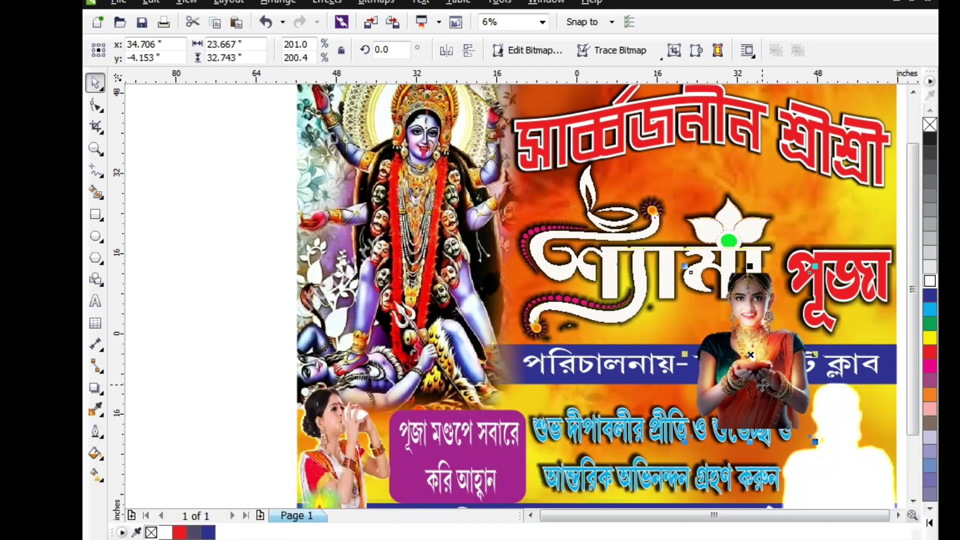
click(847, 471)
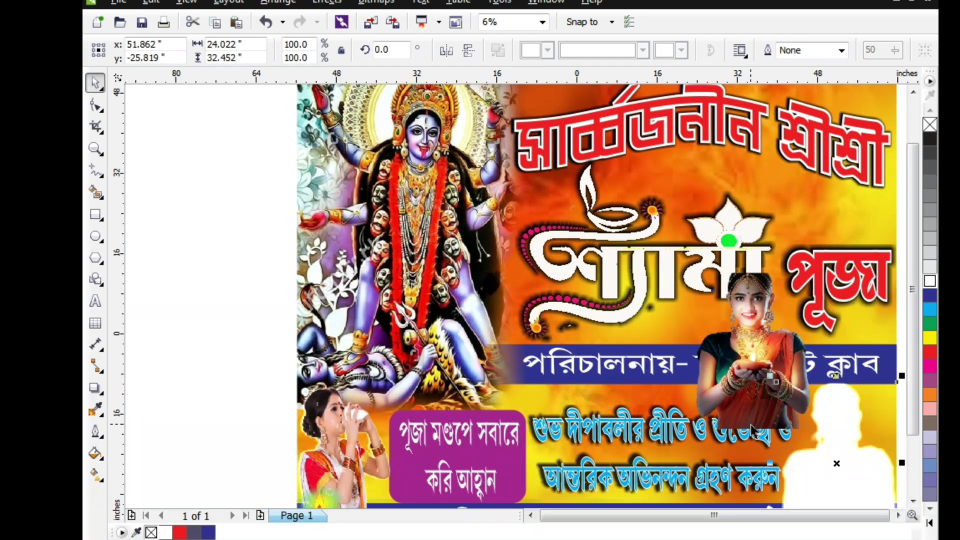
key(ctrl+z)
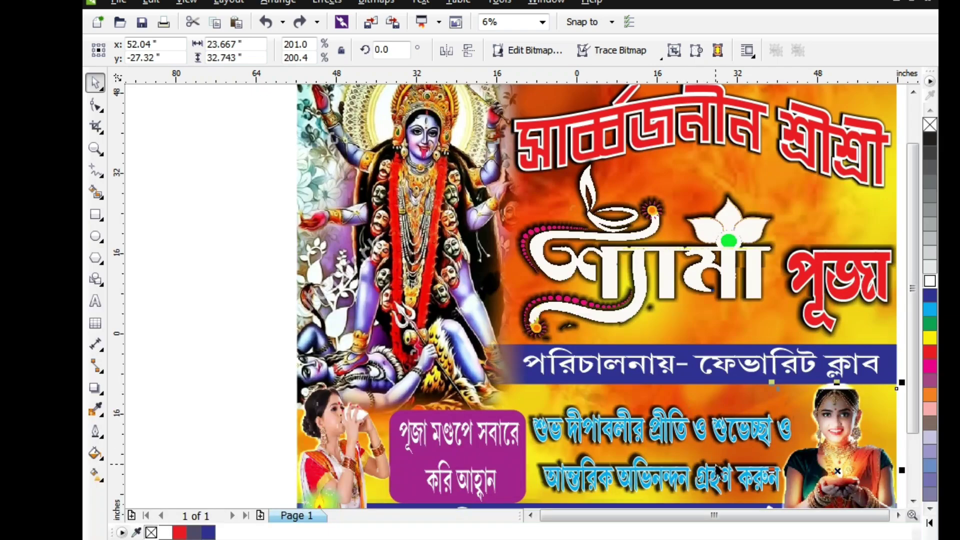
click(895, 512)
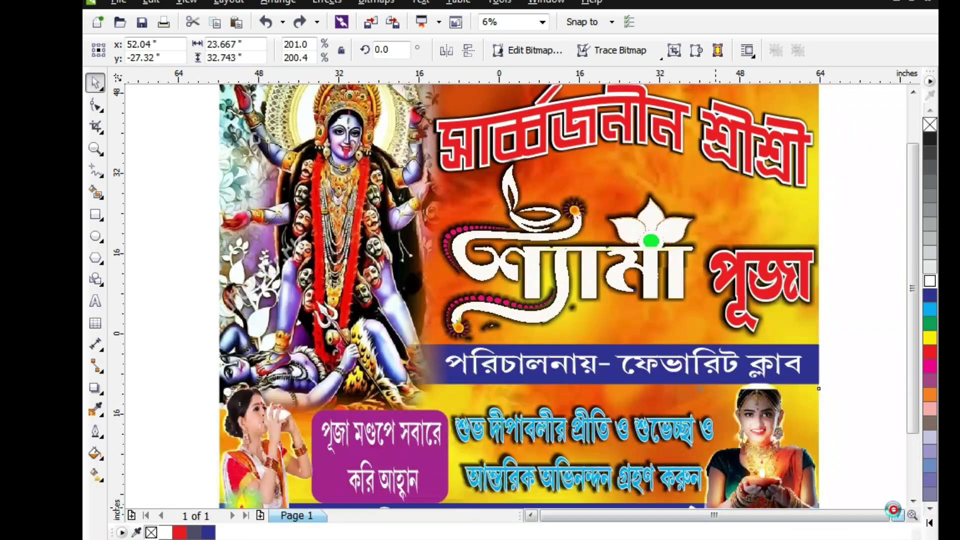
click(913, 500)
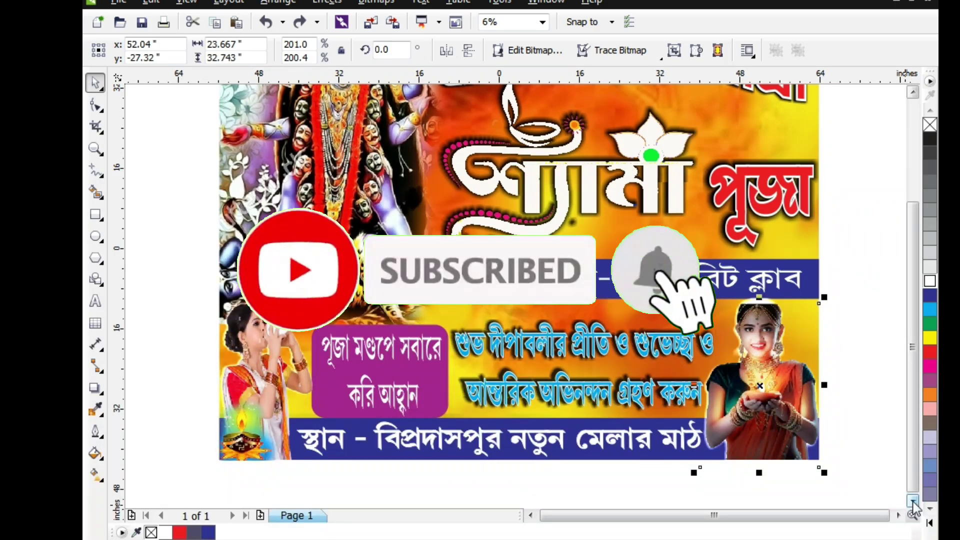
click(834, 347)
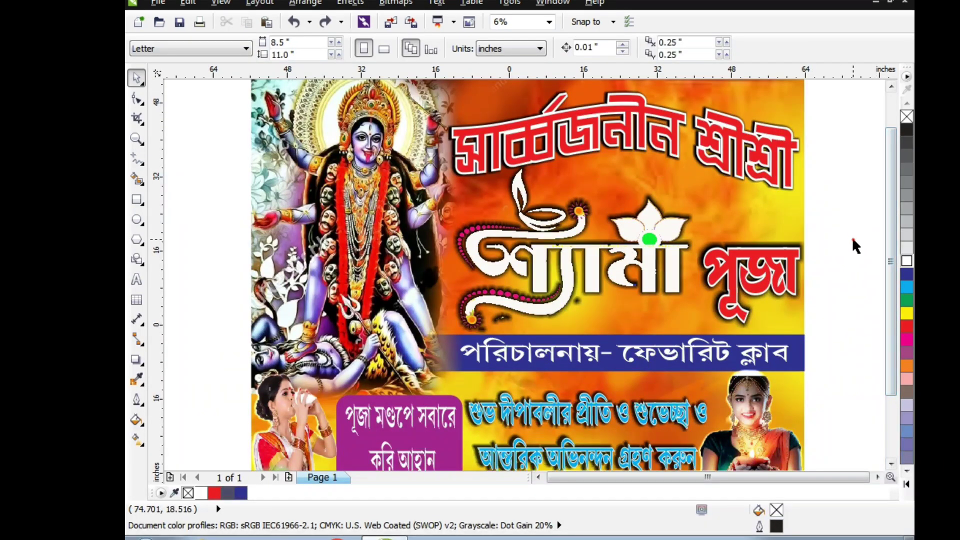
click(726, 233)
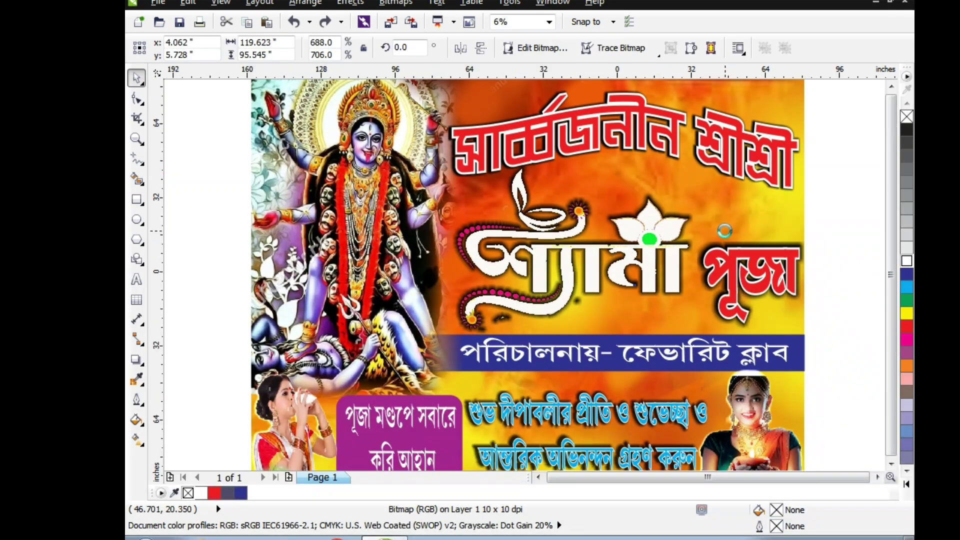
scroll(726, 233, down, 1)
click(816, 229)
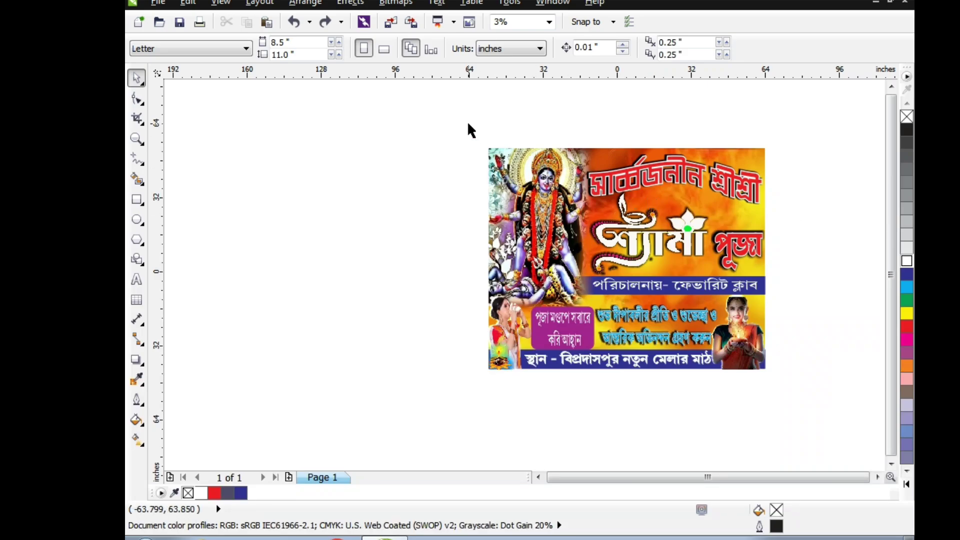
drag(468, 124, 791, 404)
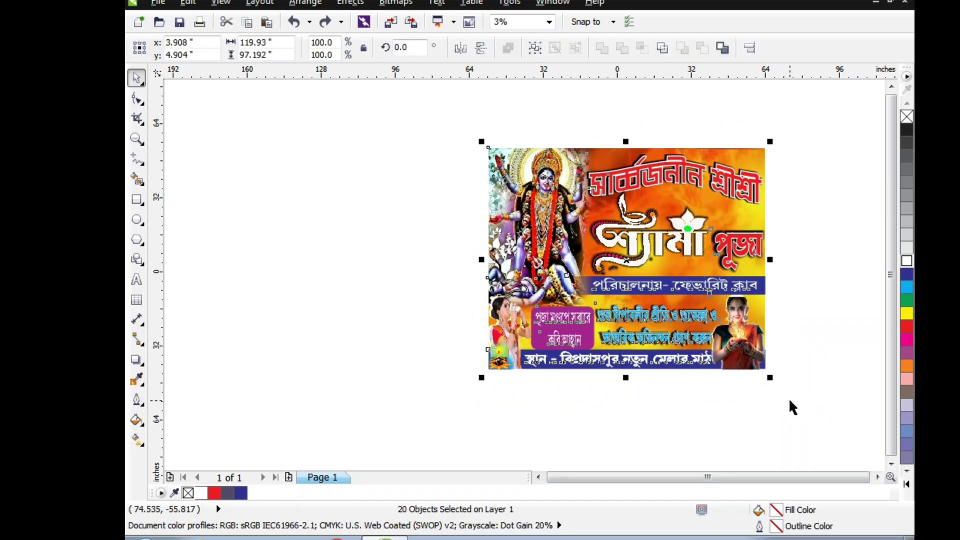
click(806, 305)
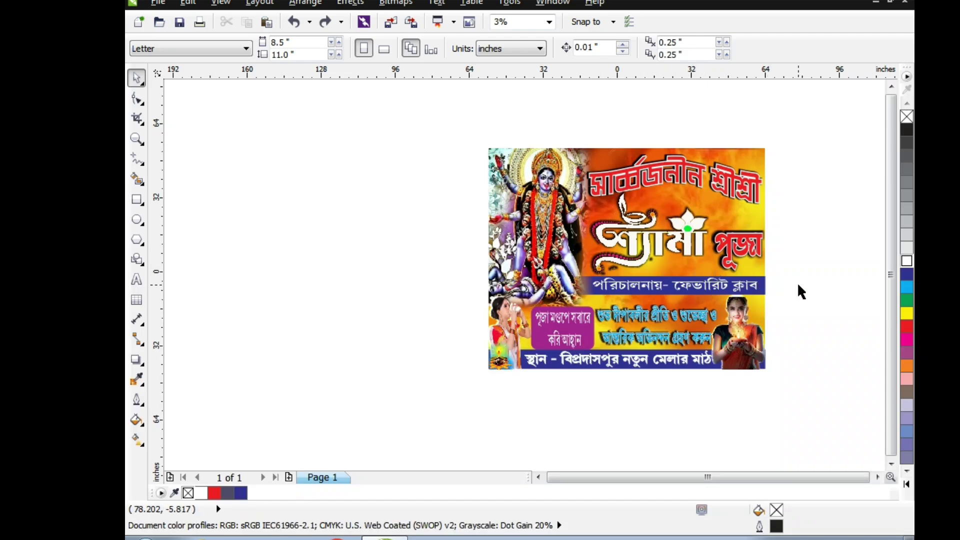
scroll(800, 292, up, 2)
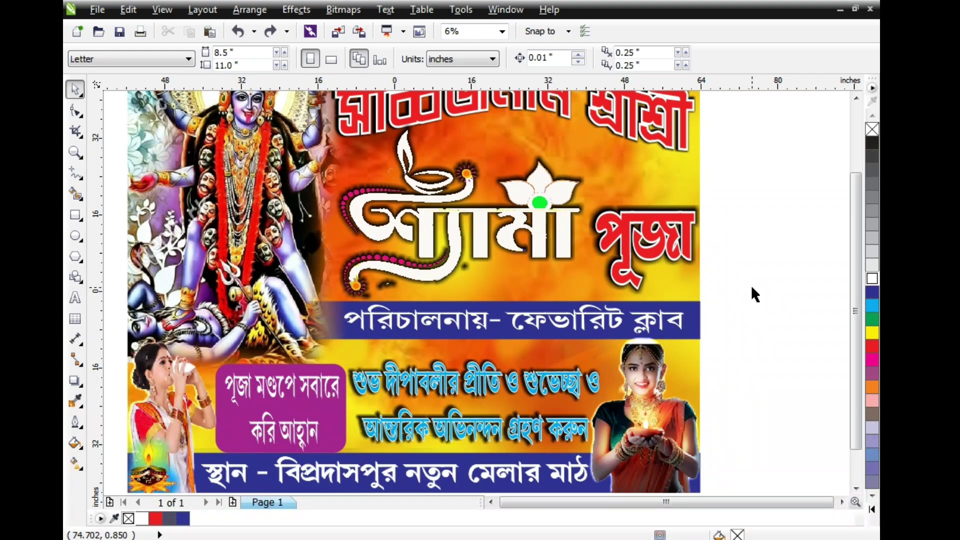
Group all twenty banner objects with Ctrl+G and save the file
scroll(752, 287, down, 2)
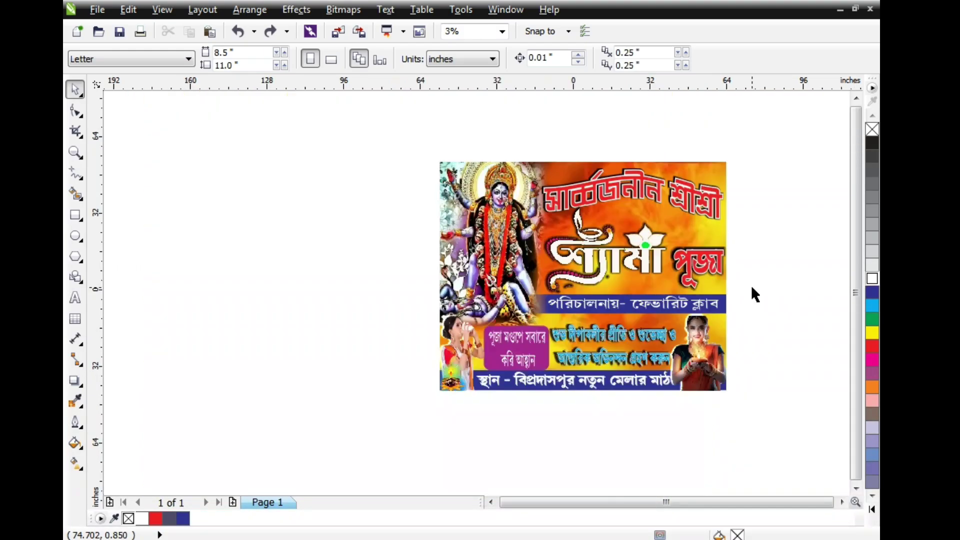
drag(423, 138, 741, 397)
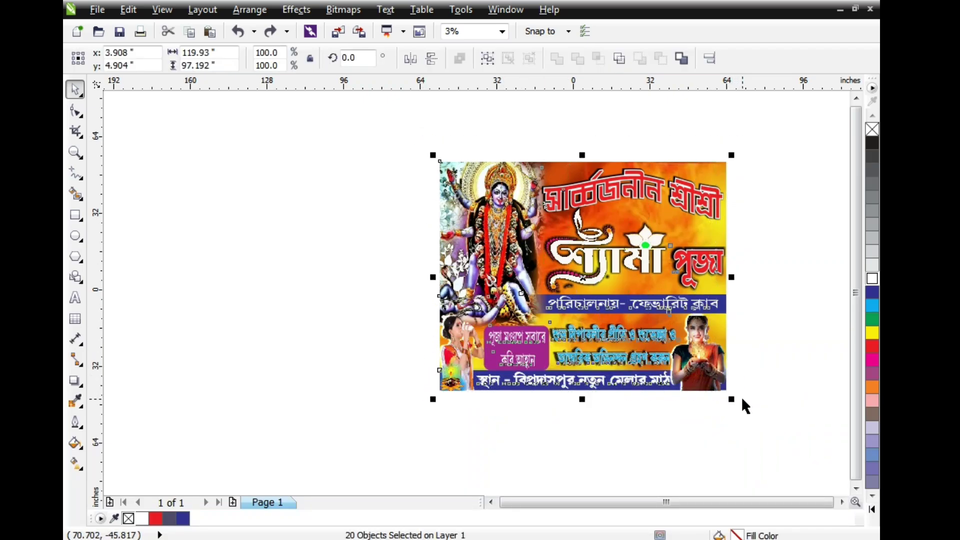
key(ctrl+g)
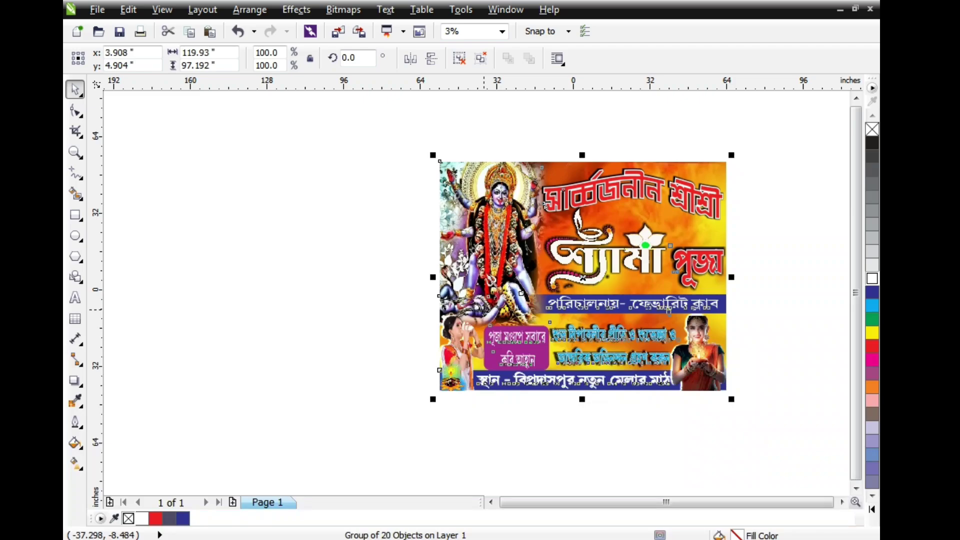
click(774, 295)
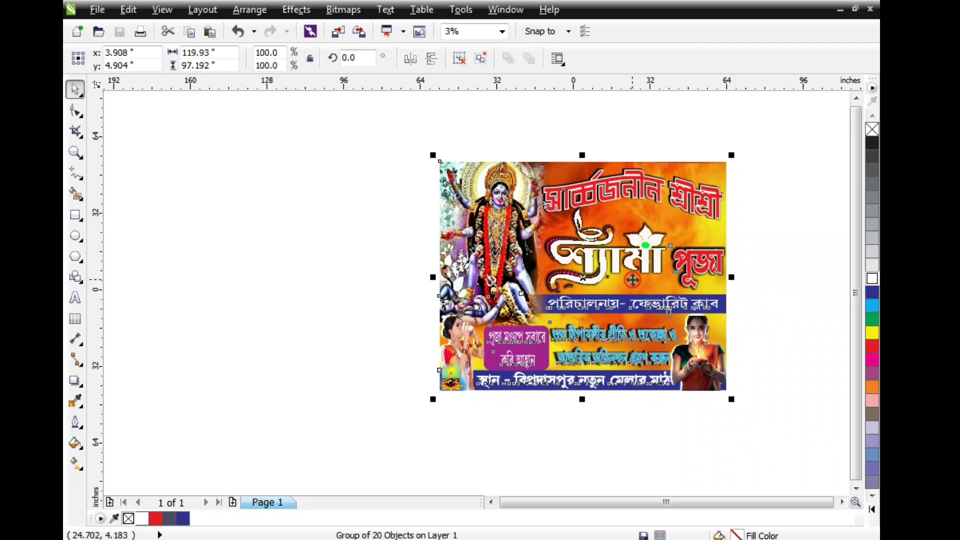
key(ctrl+s)
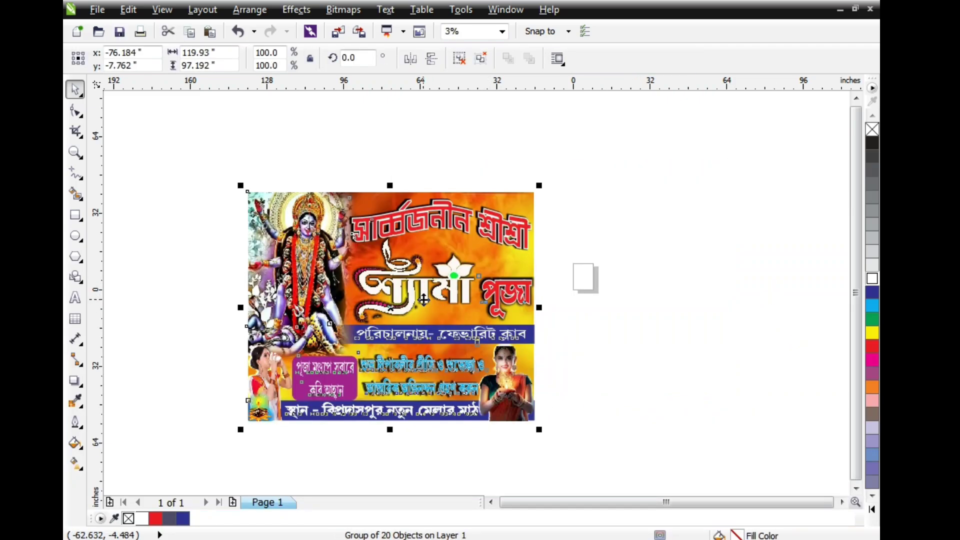
Shift the grouped banner slightly left and reselect the whole group
drag(419, 300, 565, 290)
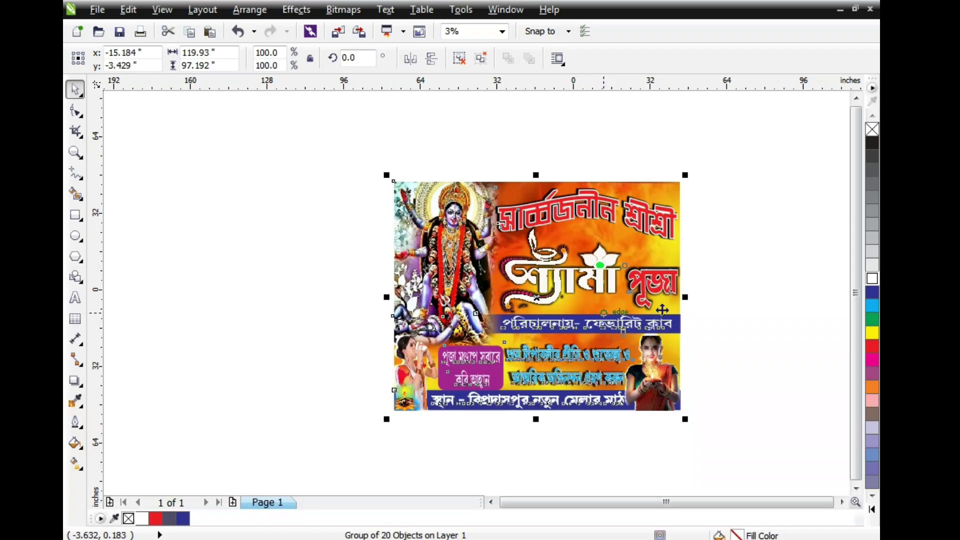
click(721, 289)
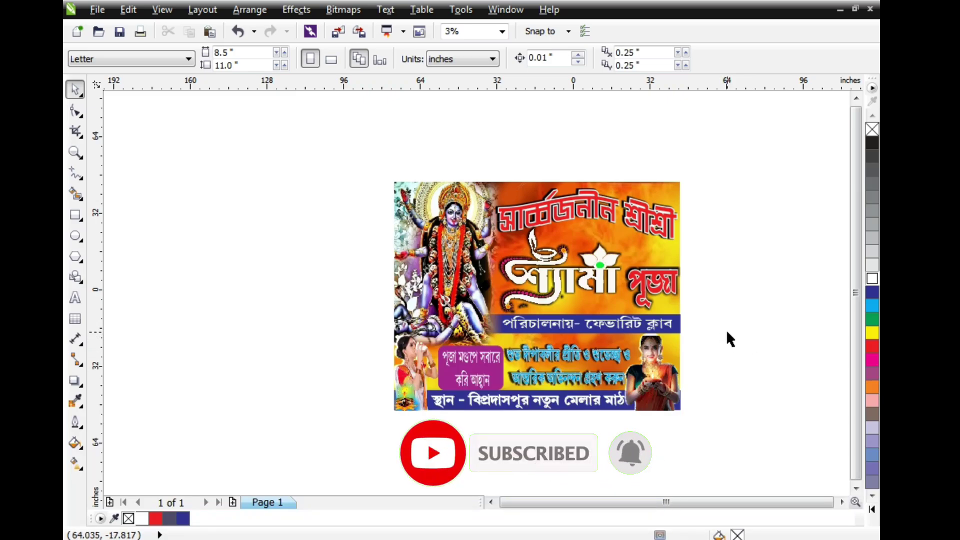
click(588, 331)
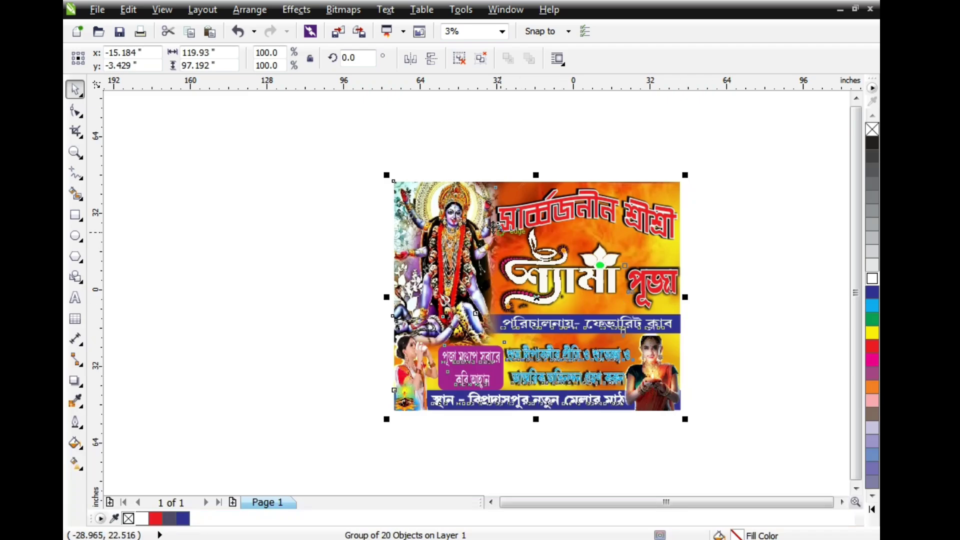
click(394, 147)
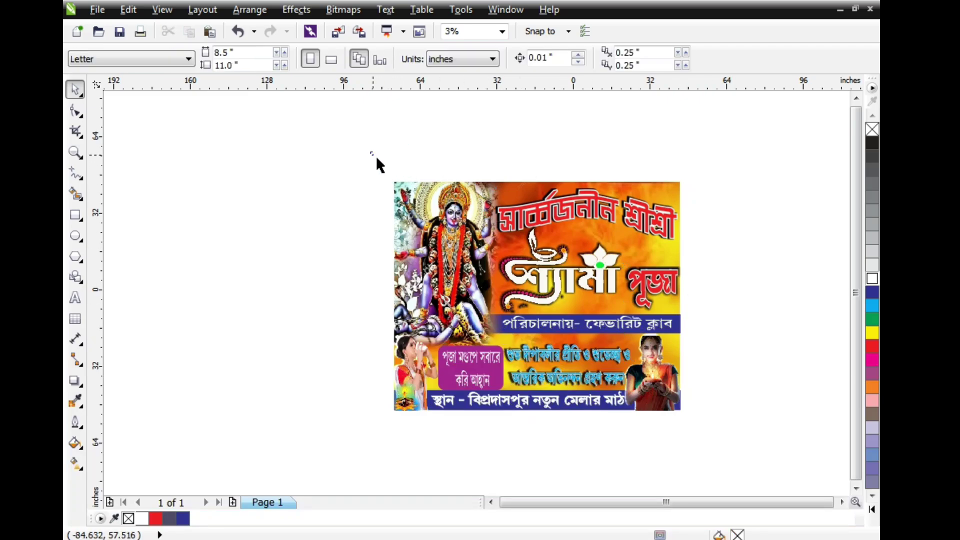
drag(371, 151, 693, 439)
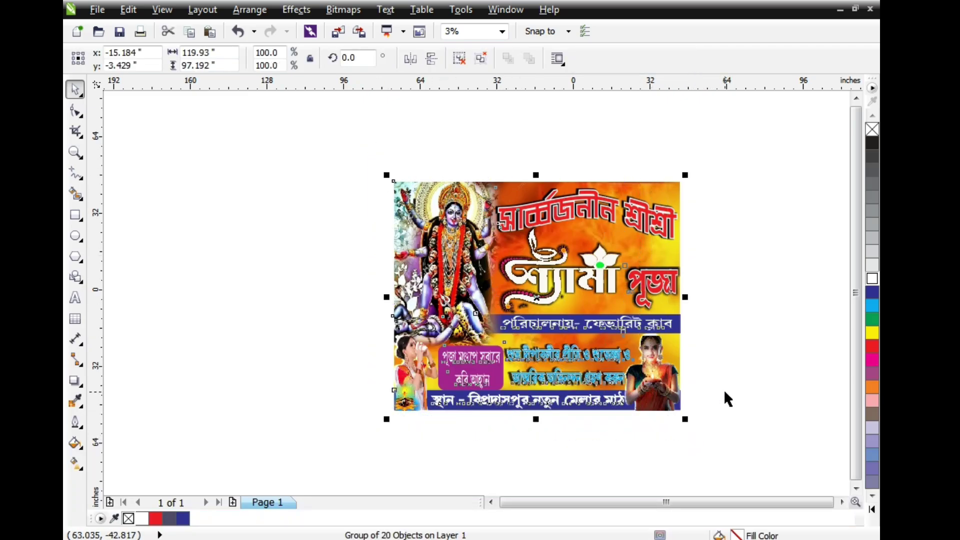